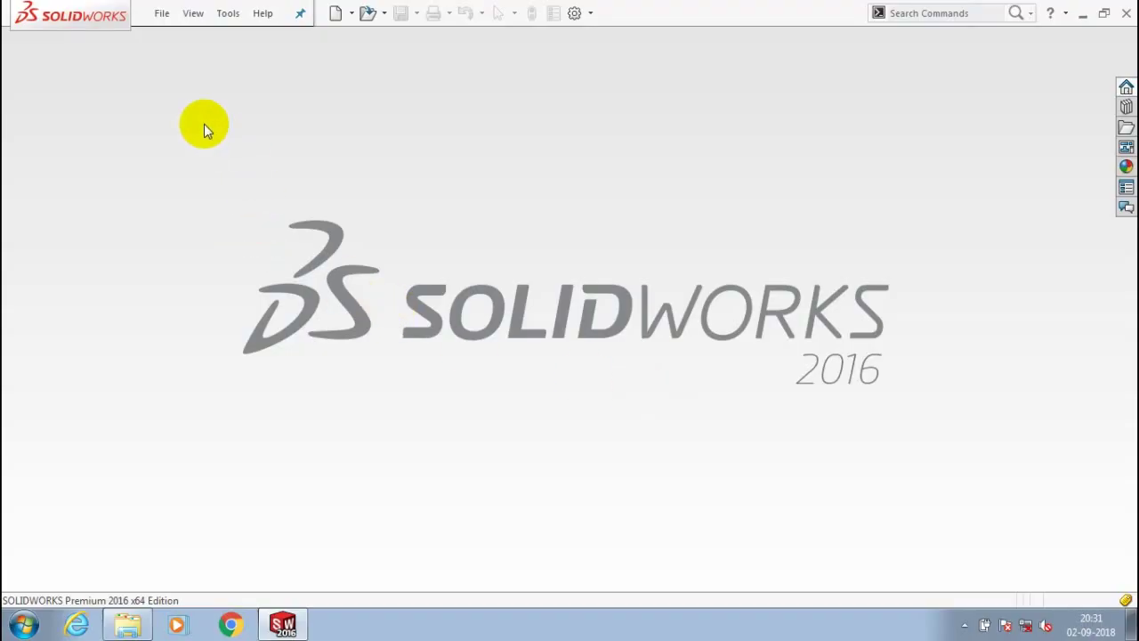
- Create a new SOLIDWORKS Part document (Part3)
left_click(162, 13)
left_click(174, 38)
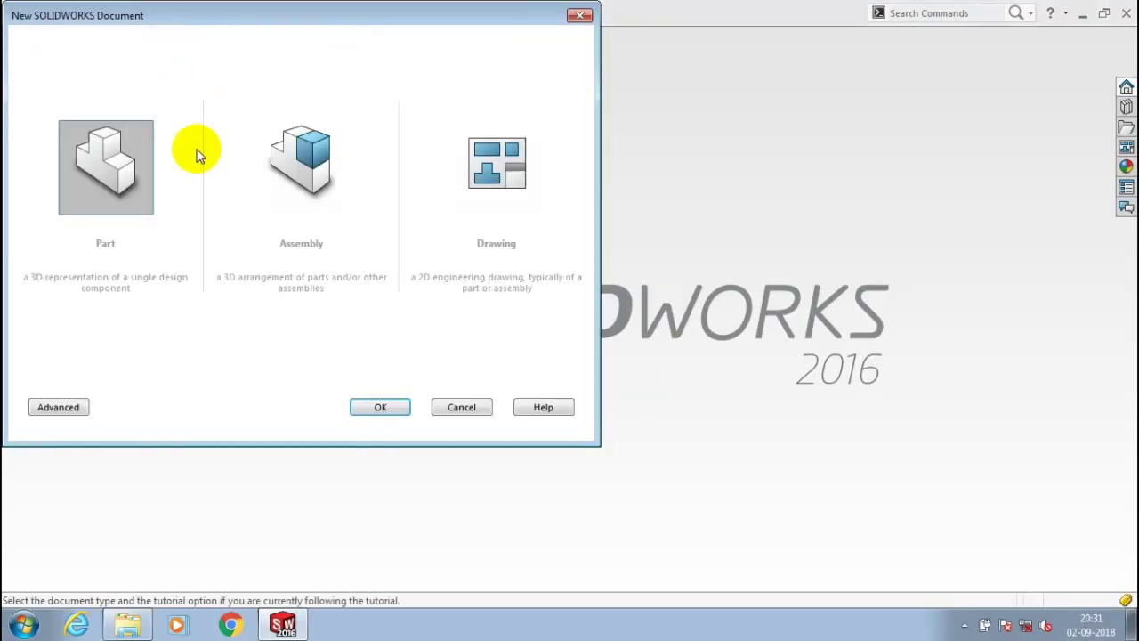
left_click(388, 411)
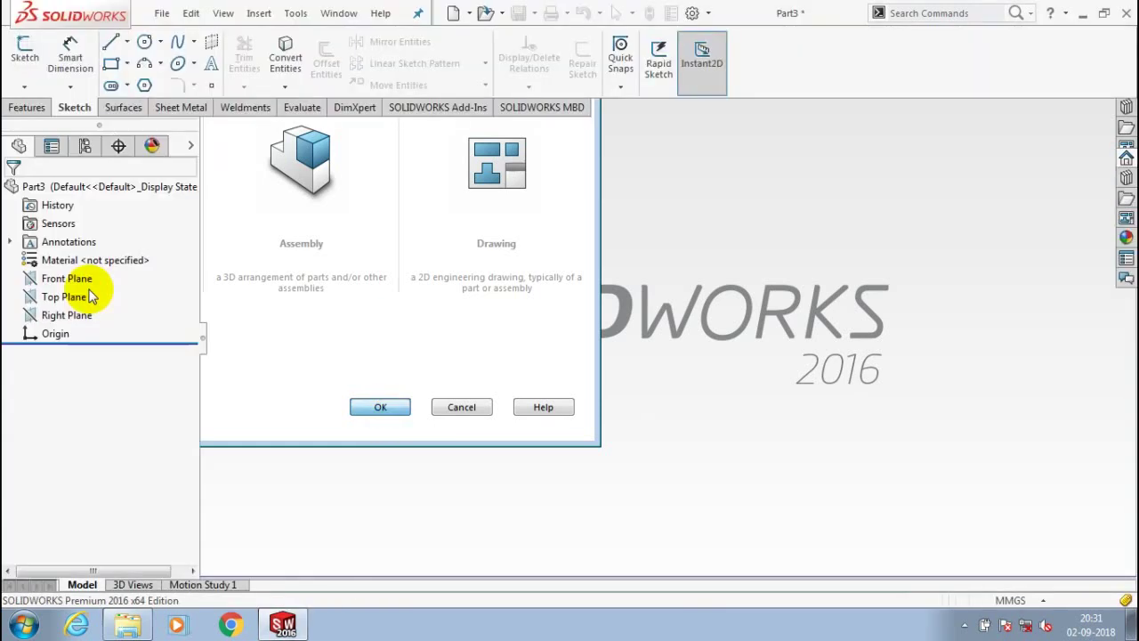
- View the Front Plane normal to and draw a corner rectangle on it
left_click(73, 278)
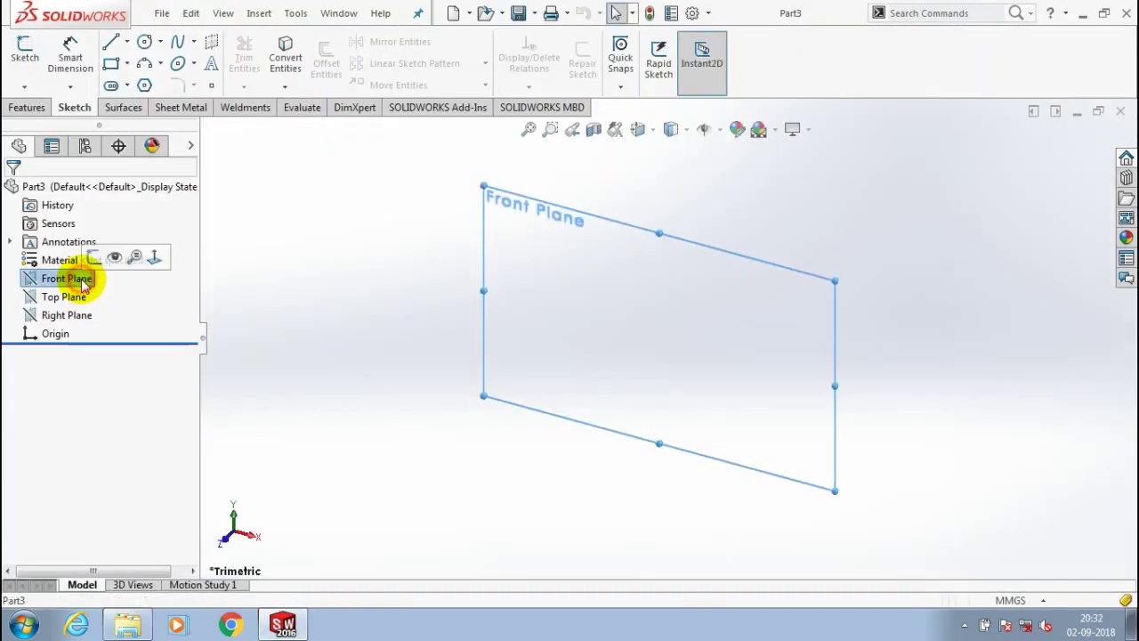
right_click(166, 271)
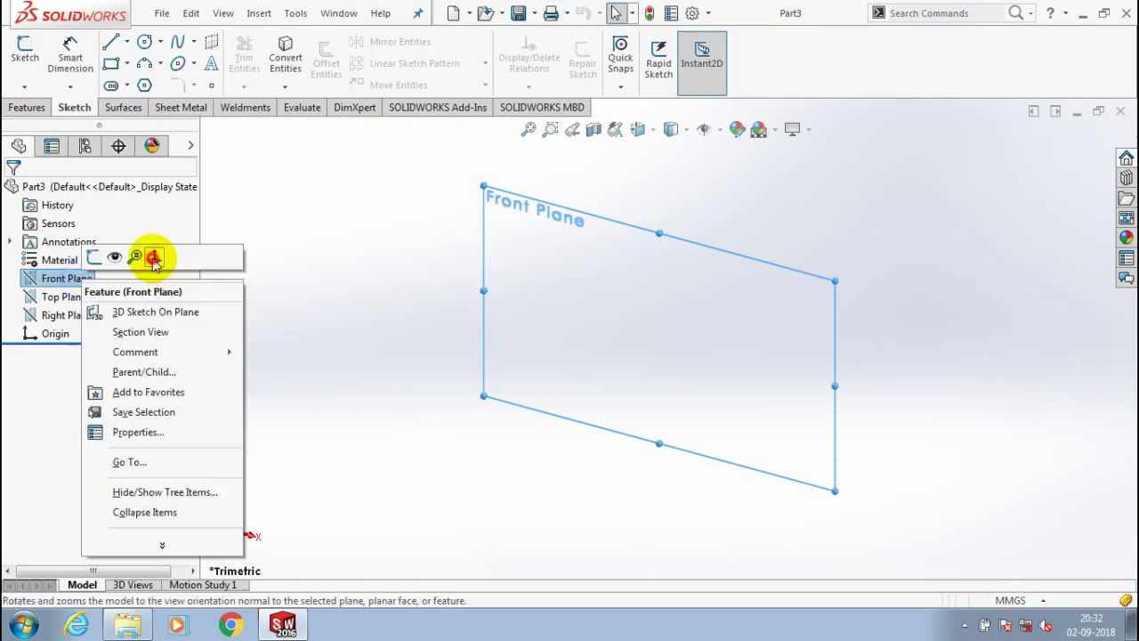
left_click(157, 254)
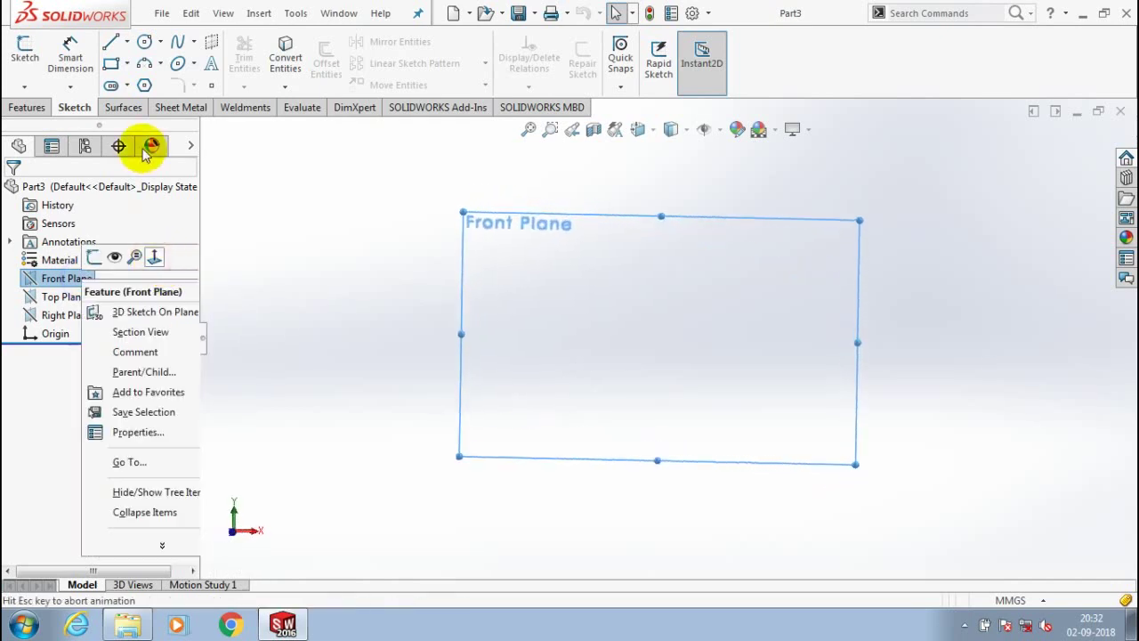
left_click(127, 64)
left_click(140, 84)
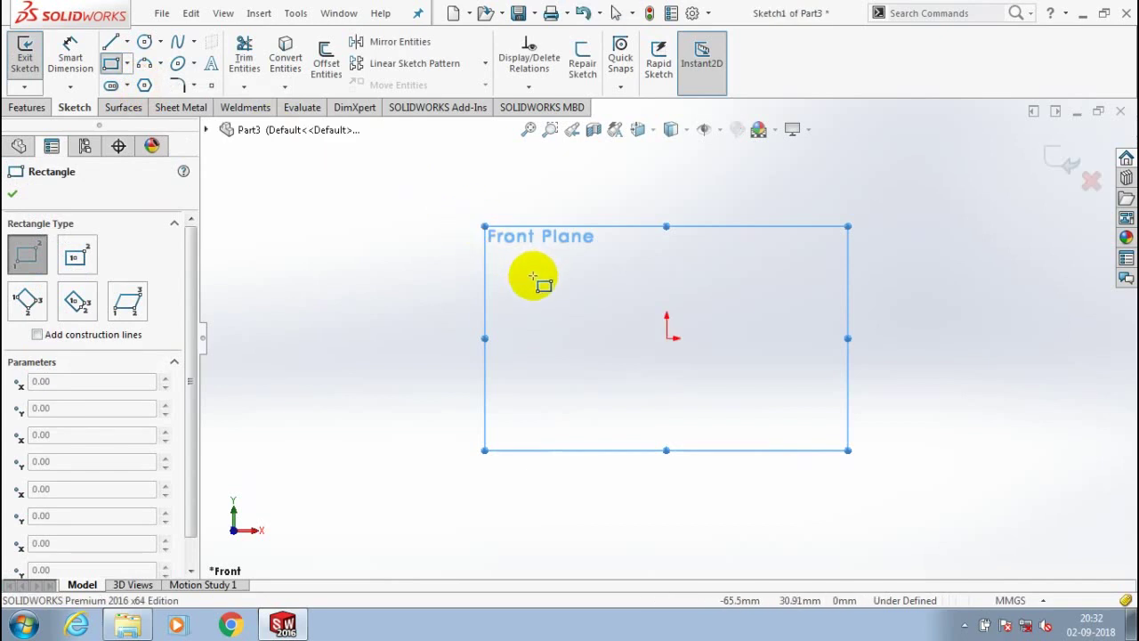
left_click(532, 275)
left_click(803, 457)
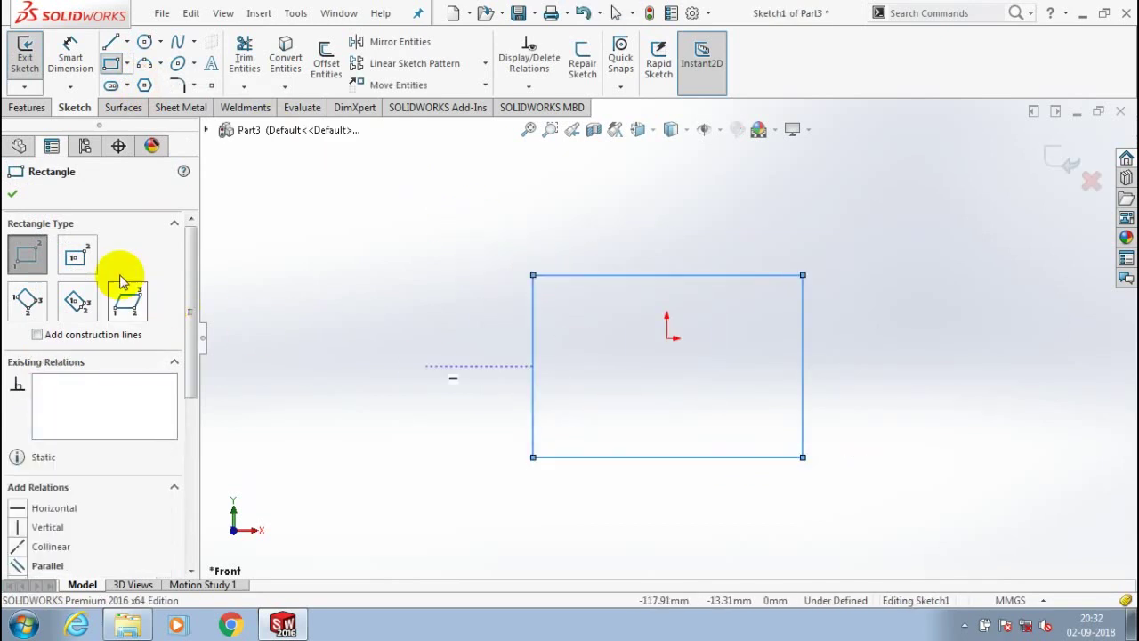
left_click(9, 195)
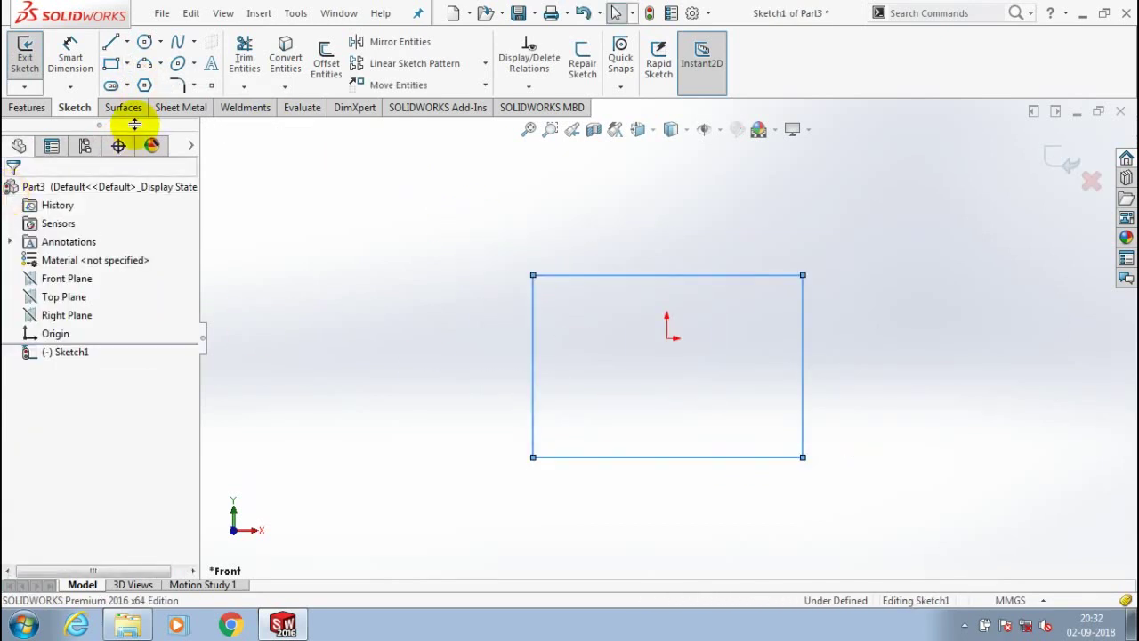
- Draw a stepped line outline off the rectangle's left edge
left_click(120, 47)
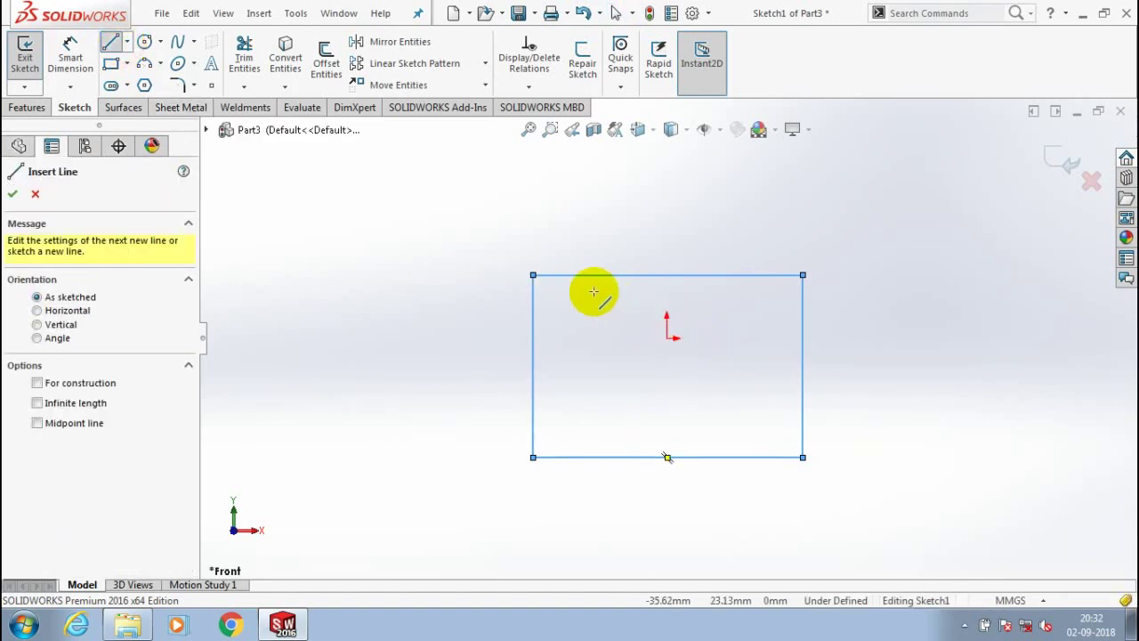
left_click_drag(532, 275, 434, 275)
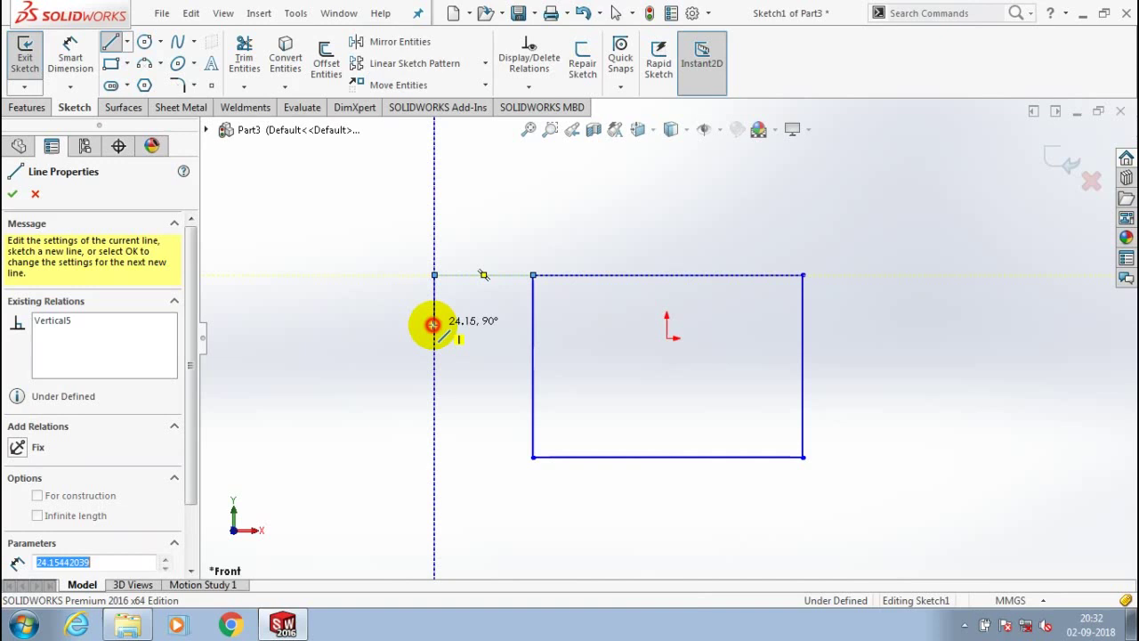
left_click(434, 323)
left_click(490, 325)
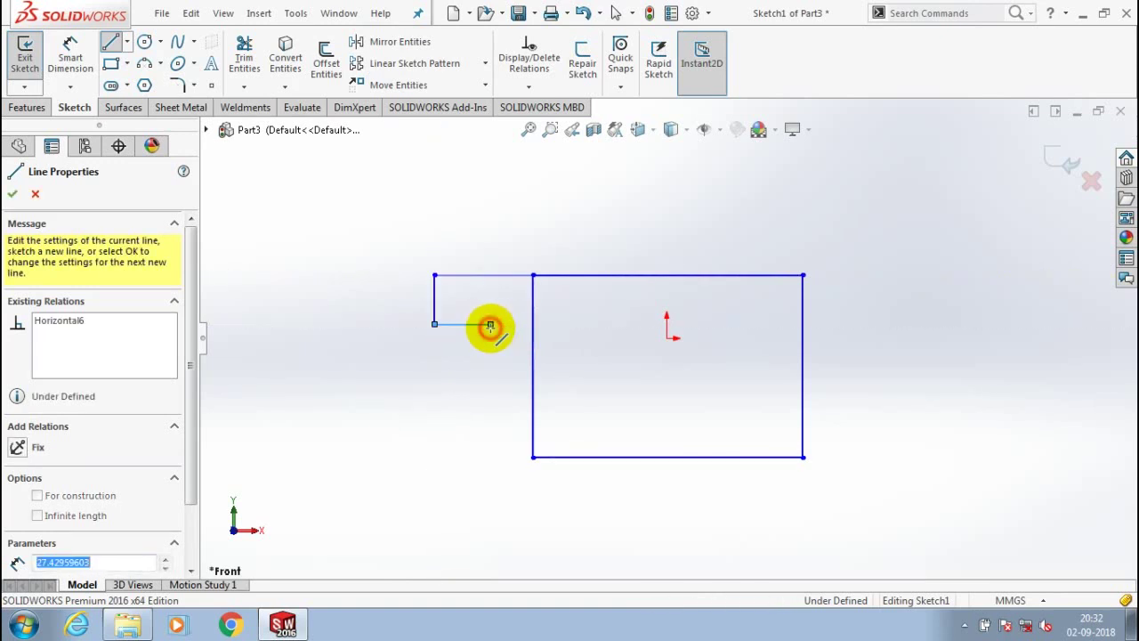
left_click(506, 403)
left_click(532, 404)
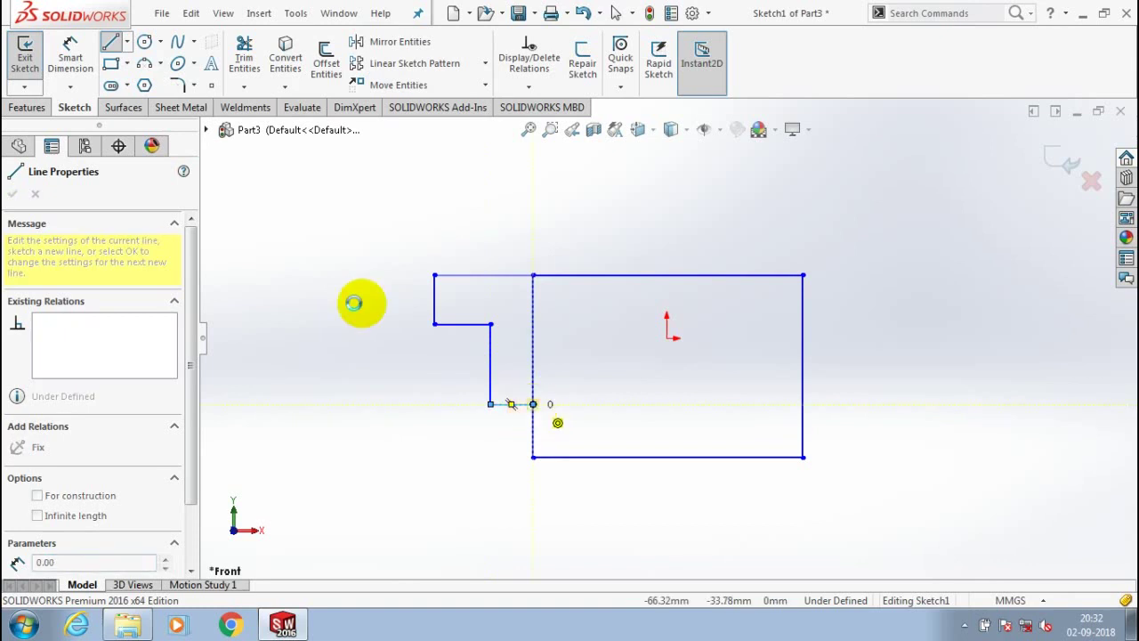
key("Escape")
key("Escape")
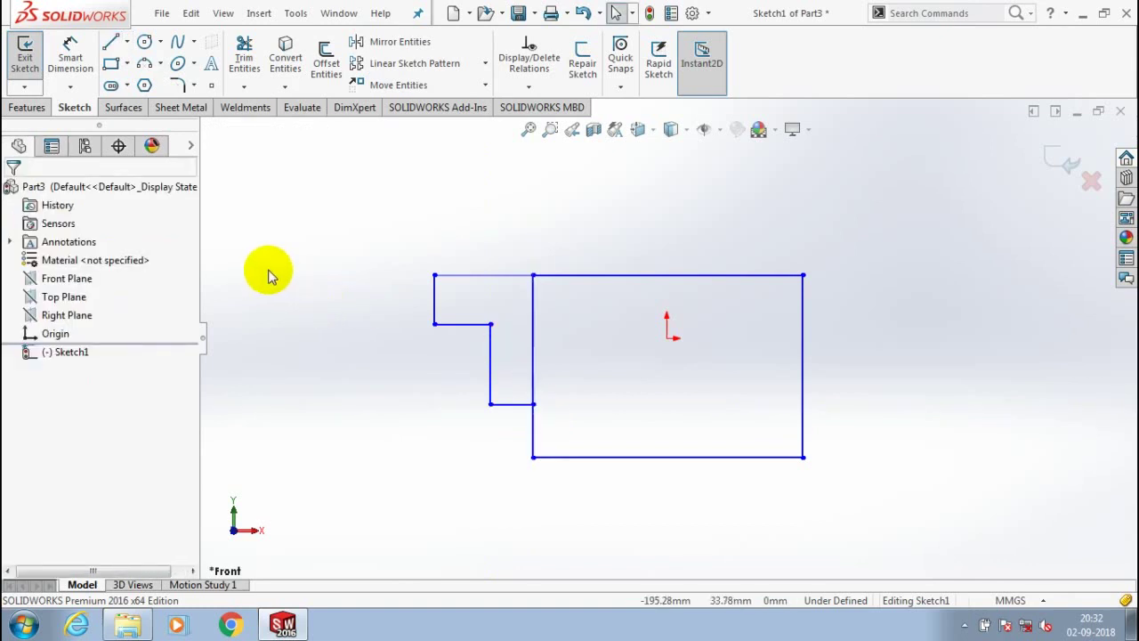
- Draw a raised stepped line outline over the rectangle's top and right sides
left_click(110, 42)
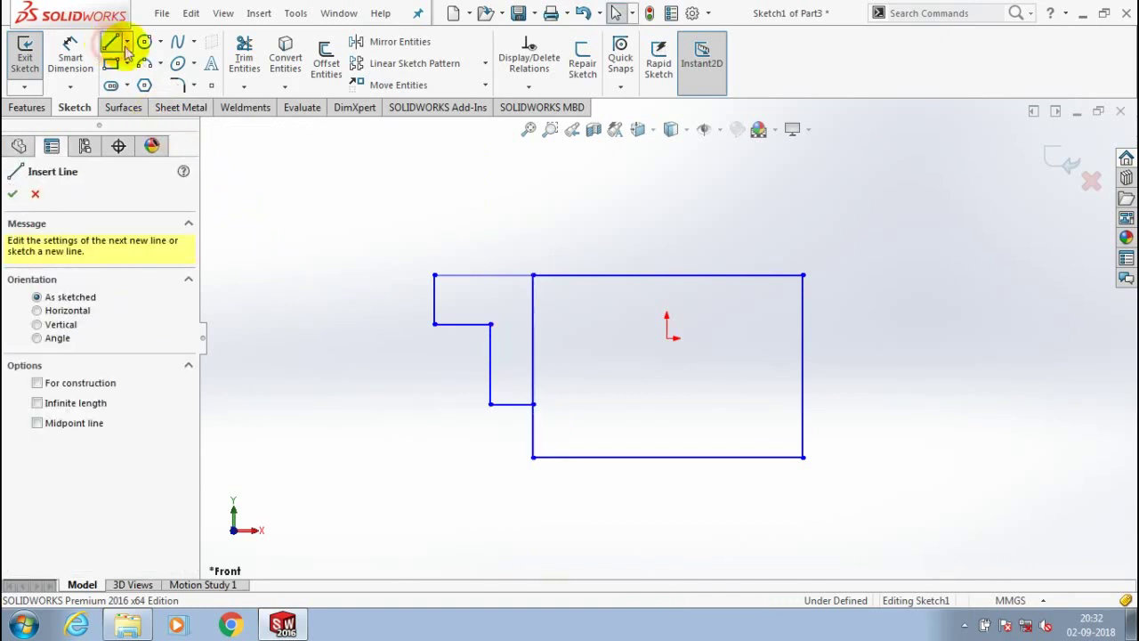
left_click(635, 275)
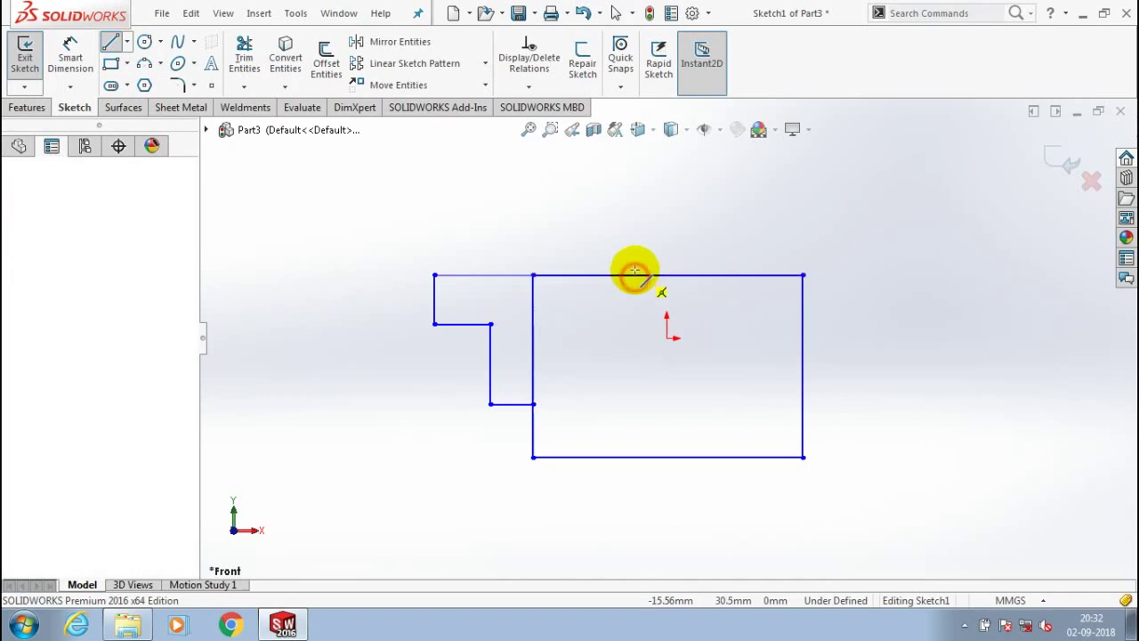
left_click(634, 186)
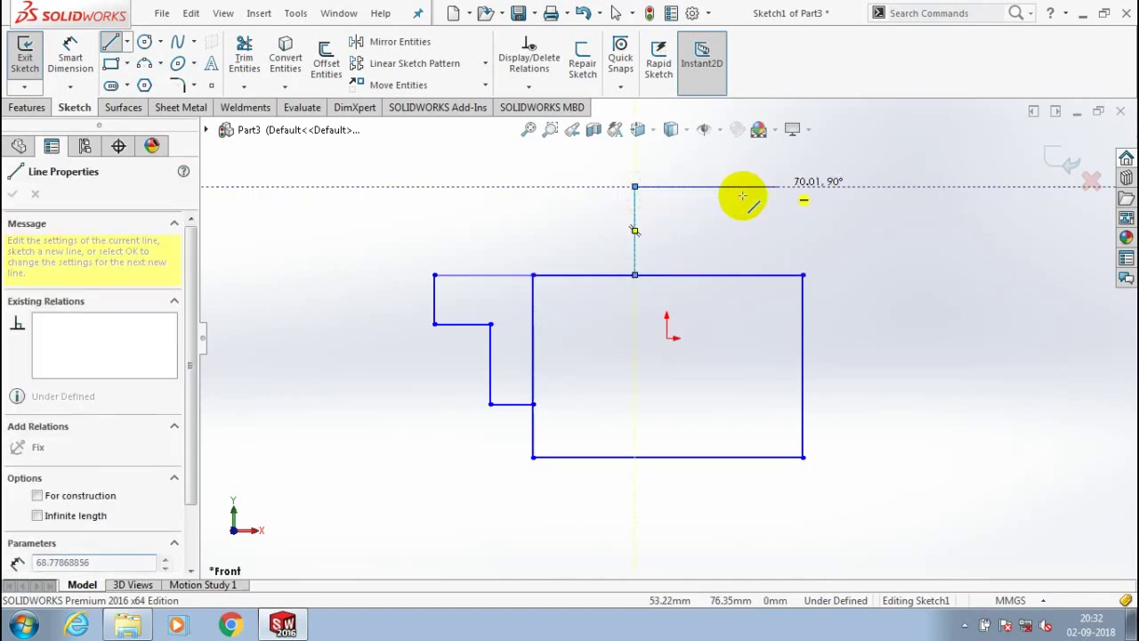
left_click(748, 186)
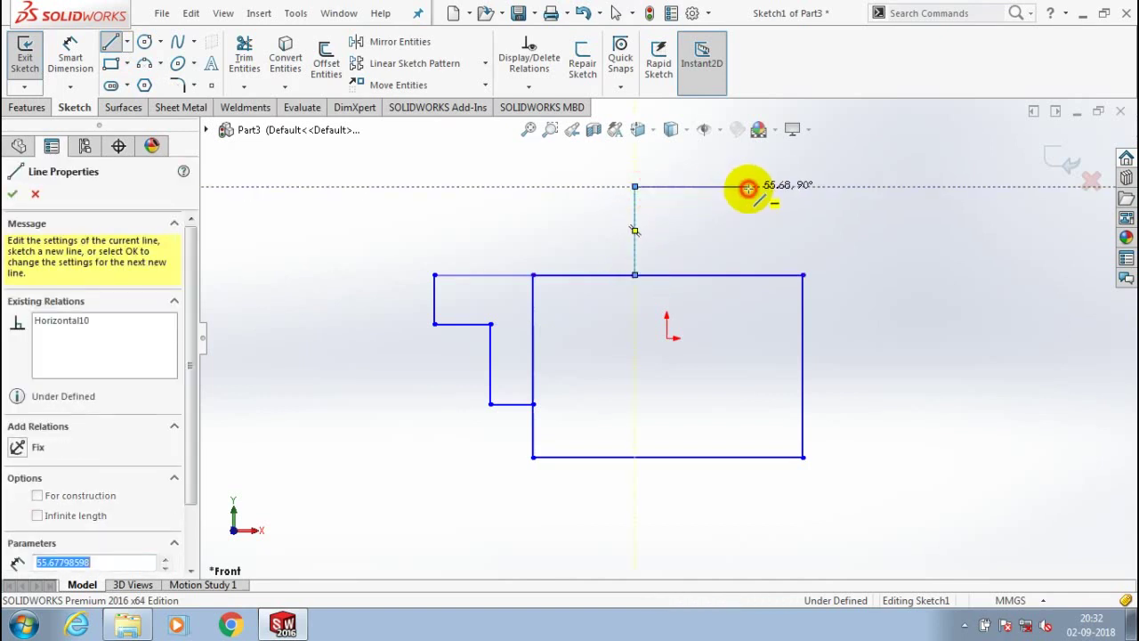
left_click(748, 244)
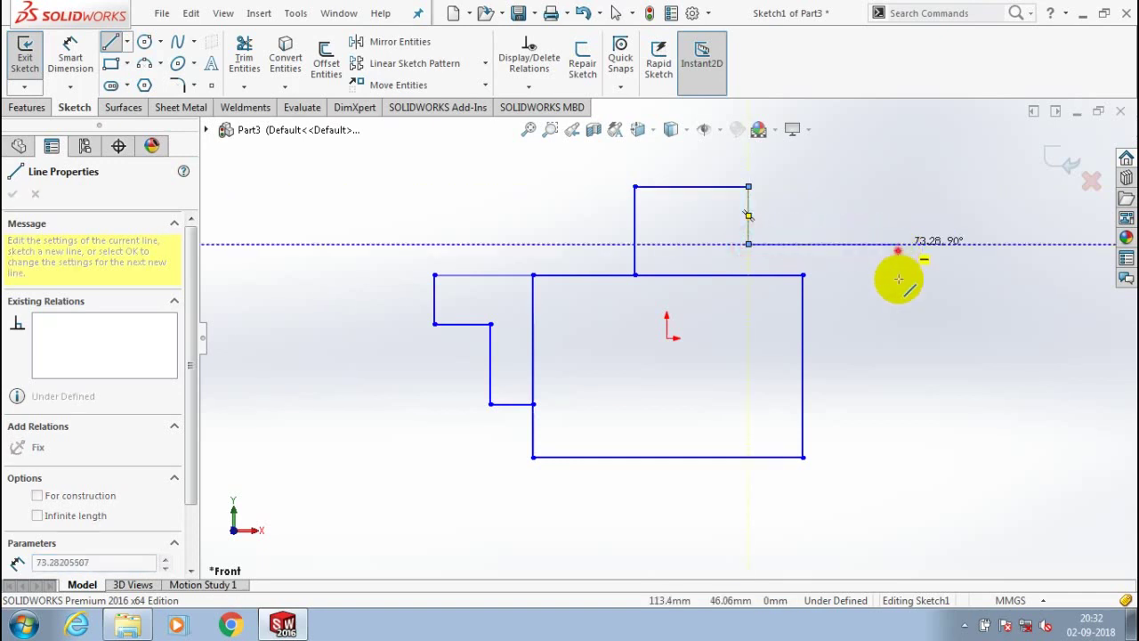
left_click(896, 394)
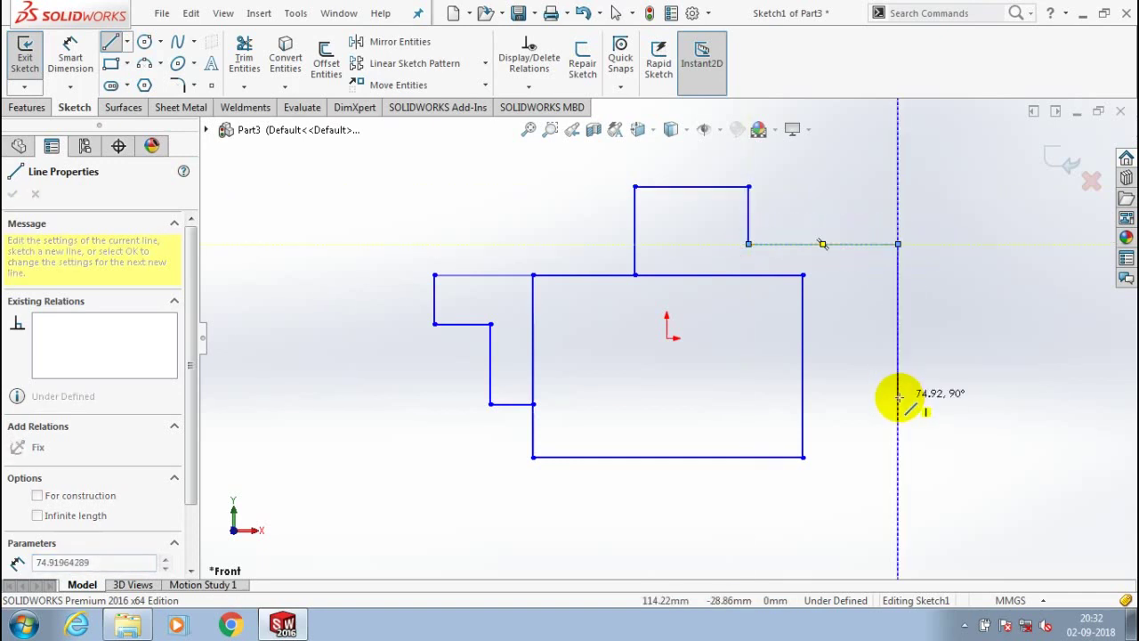
left_click(803, 396)
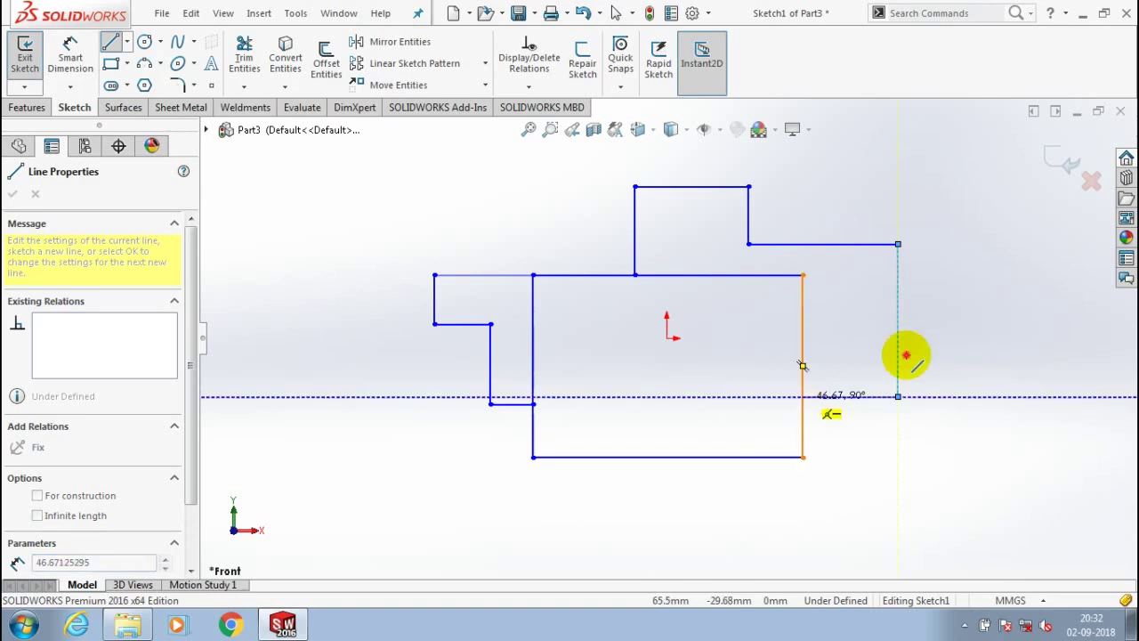
left_click(804, 396)
key("Escape")
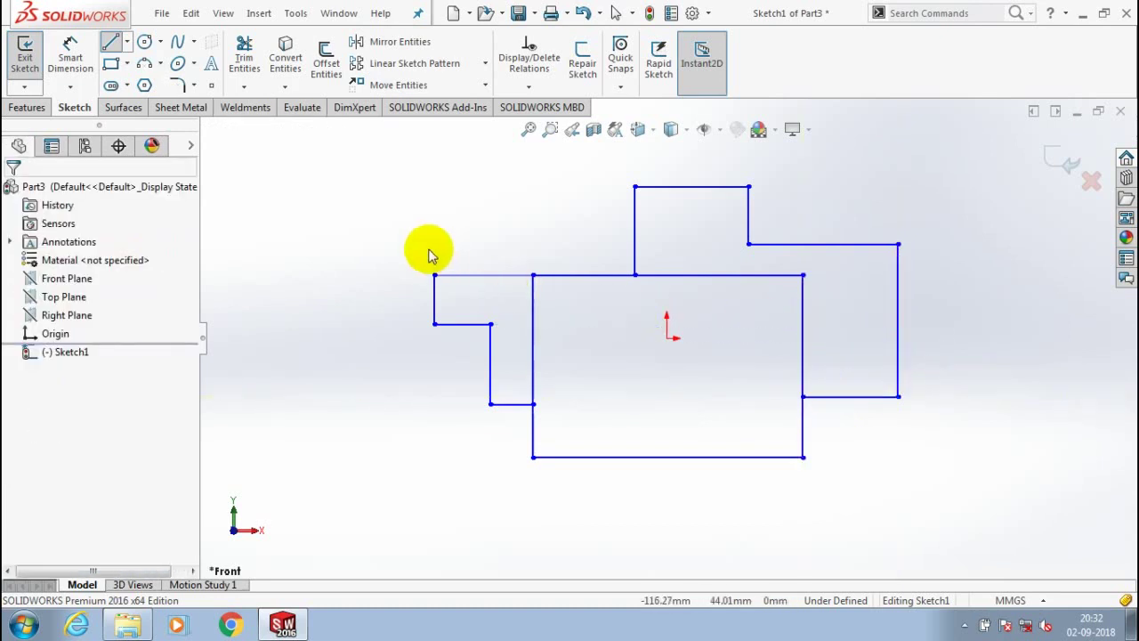
left_click(243, 87)
- Power-trim the interior rectangle edges and exit Sketch1
left_click(241, 104)
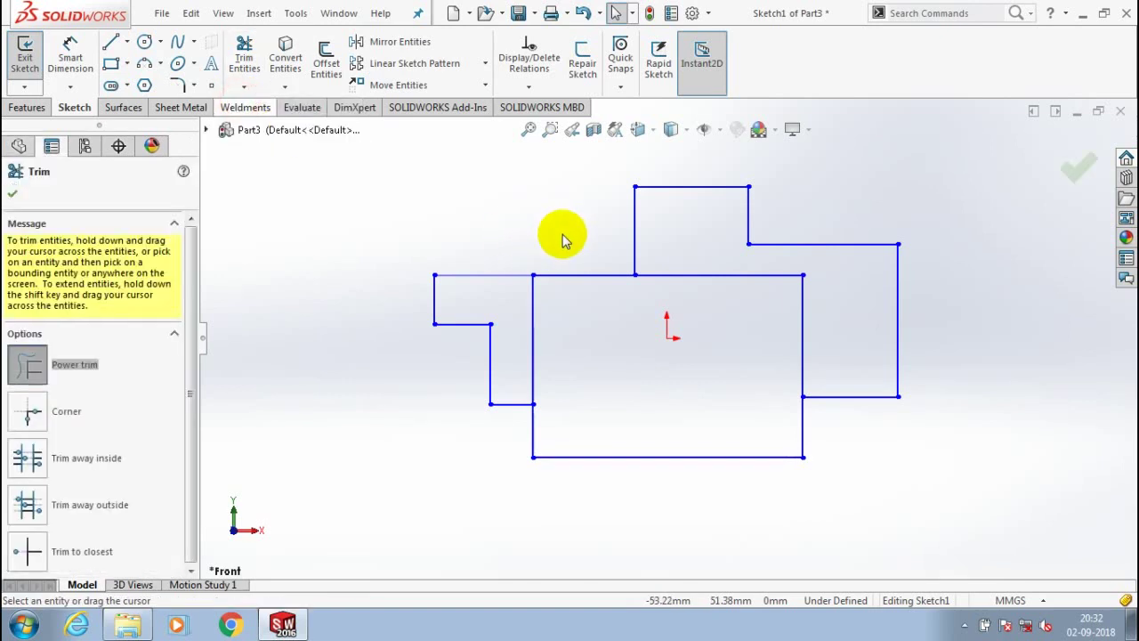
scroll(564, 237, "down", 3)
scroll(634, 365, "up", 3)
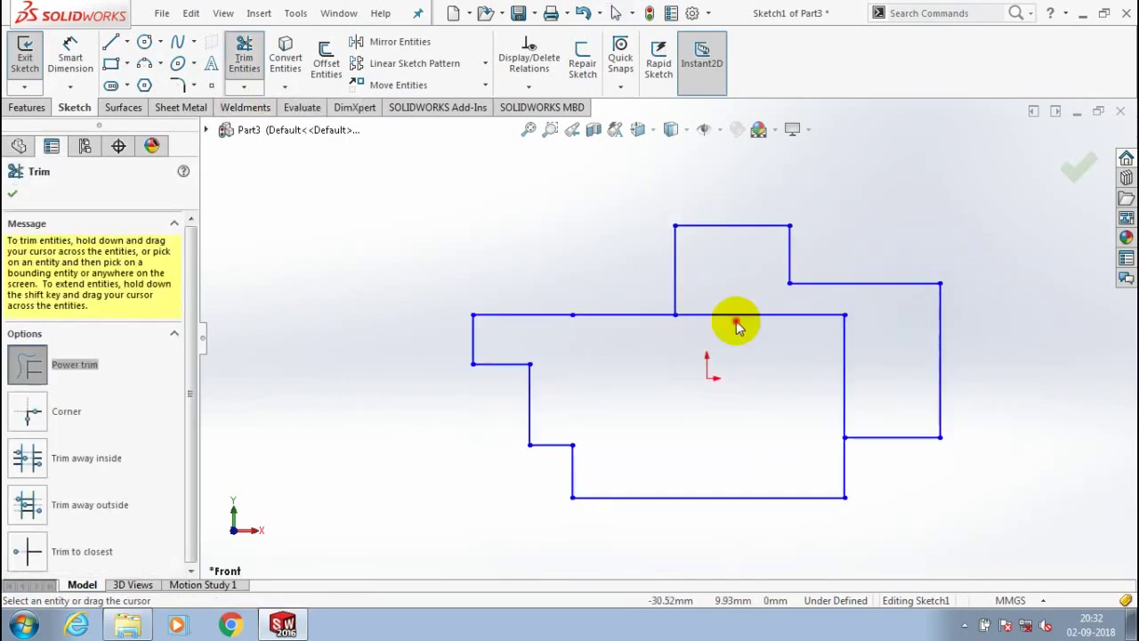
left_click_drag(736, 323, 751, 319)
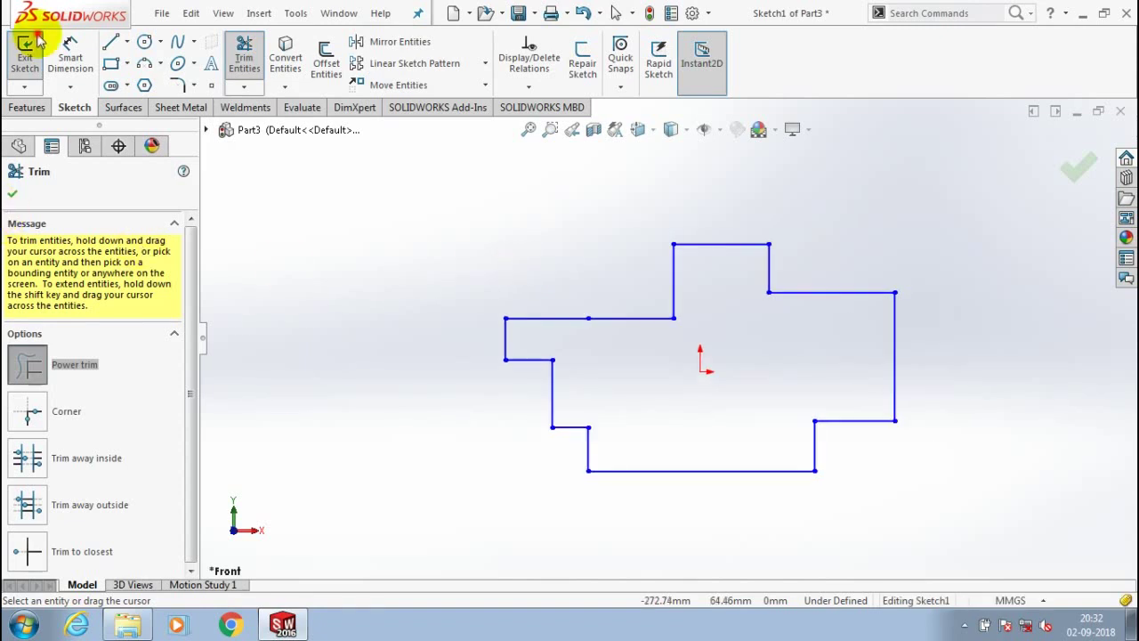
left_click(25, 45)
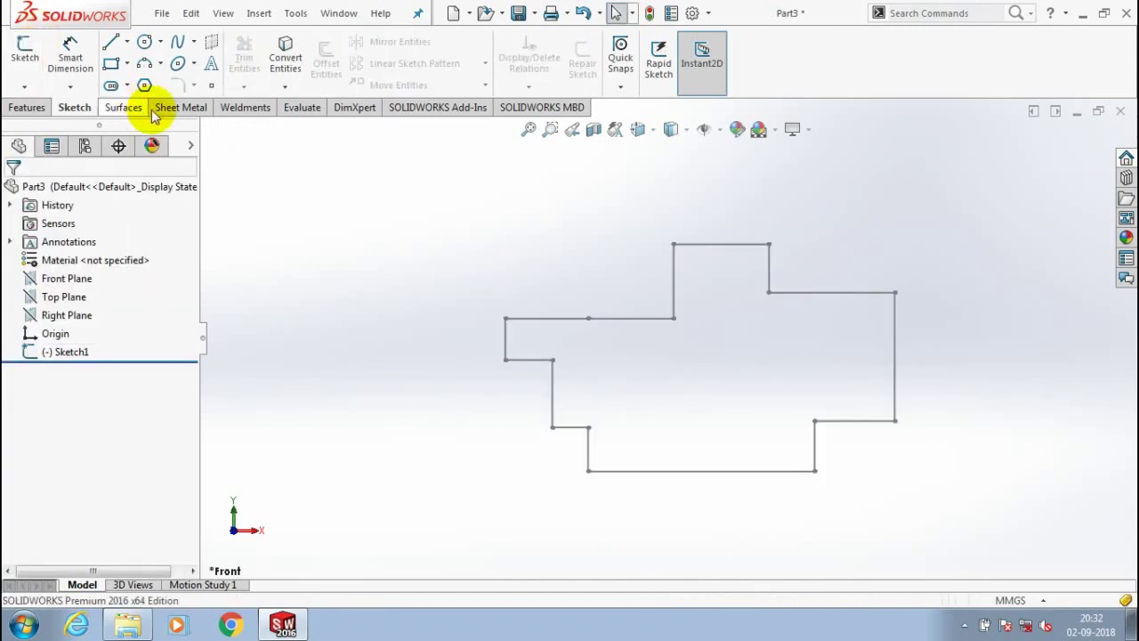
- Create Base-Flange1, a 3.00mm sheet metal plate from Sketch1
left_click(181, 107)
left_click(32, 51)
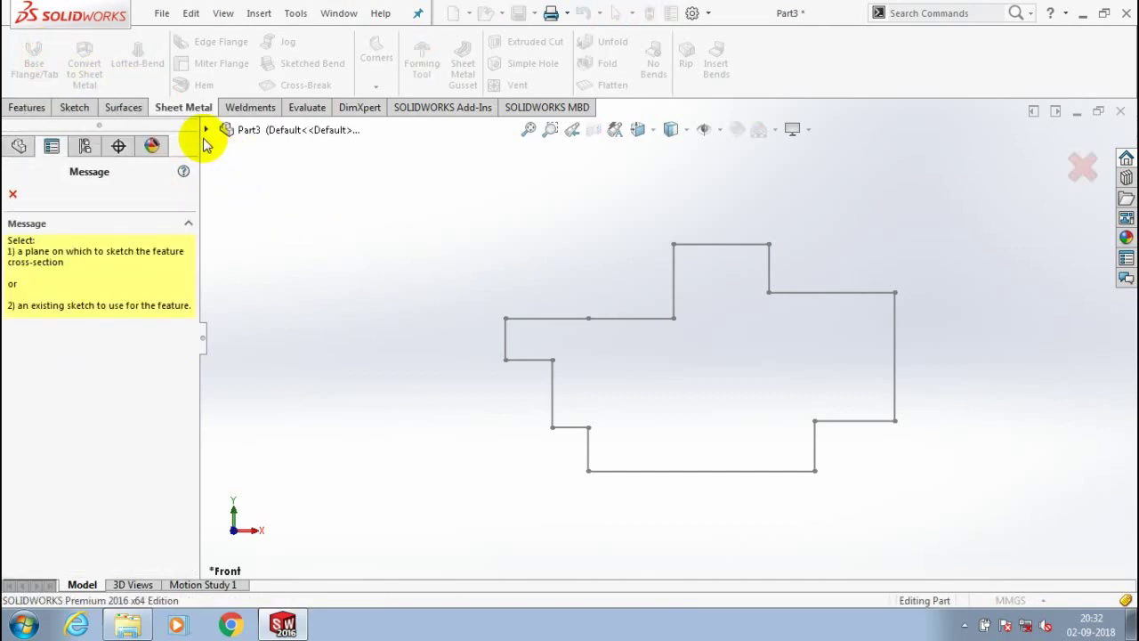
left_click(206, 130)
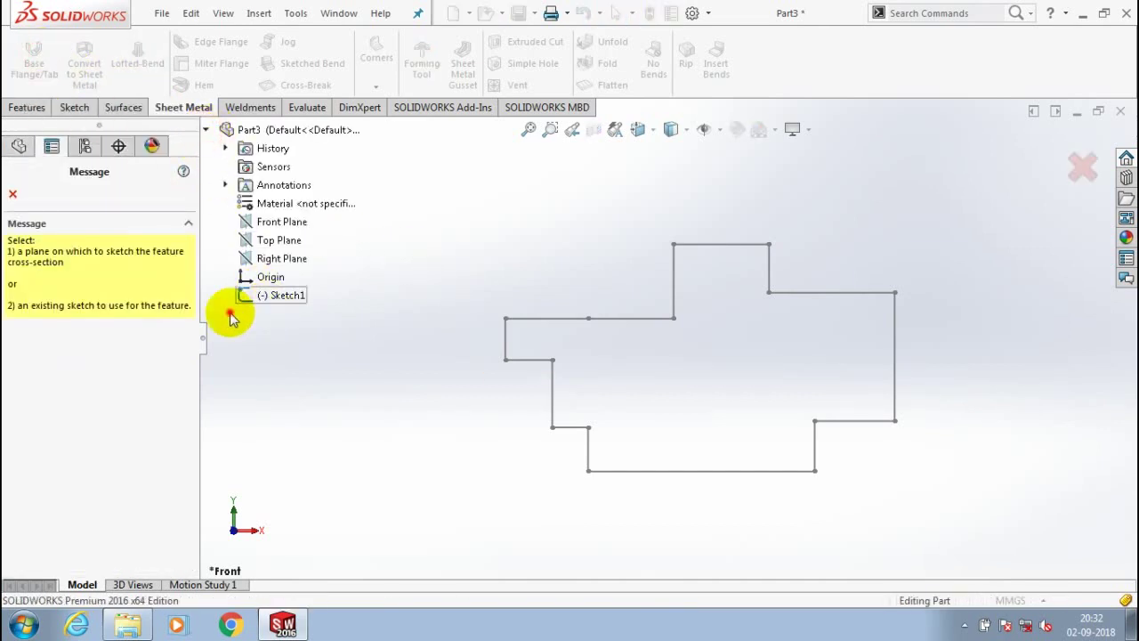
left_click(235, 300)
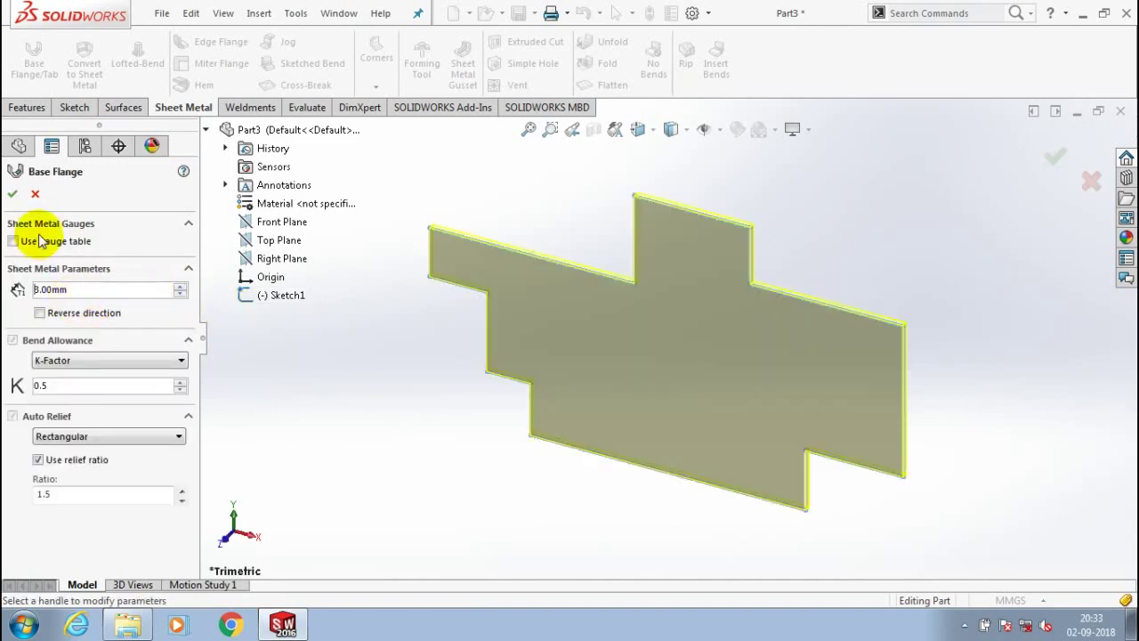
left_click(13, 195)
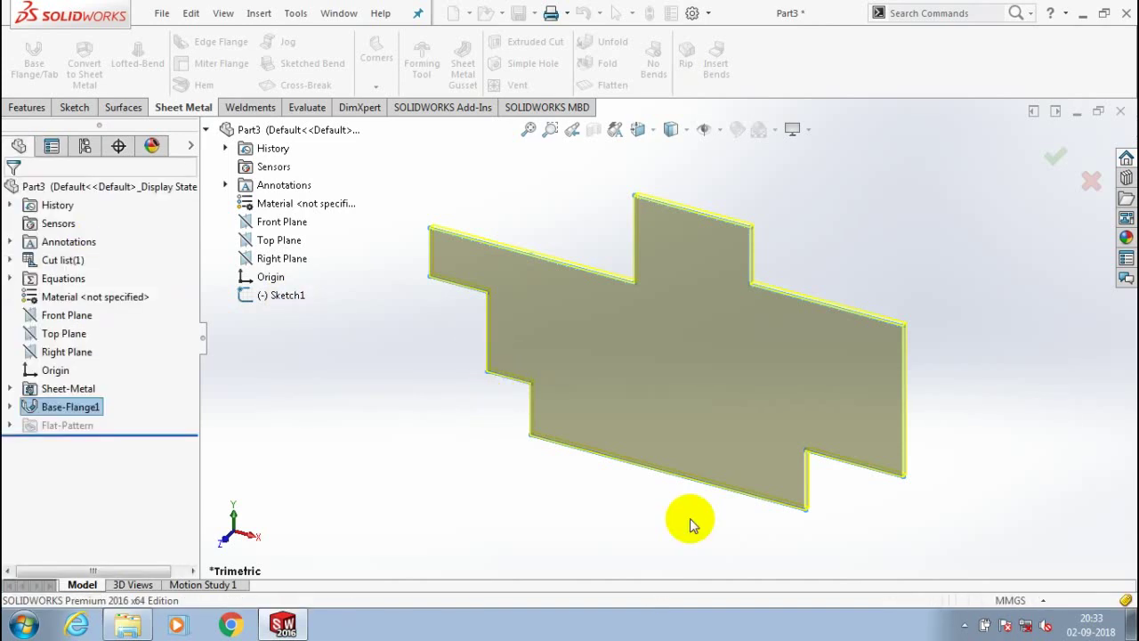
- Select the plate's front edge face and orient the view to Bottom
scroll(801, 462, "up", 3)
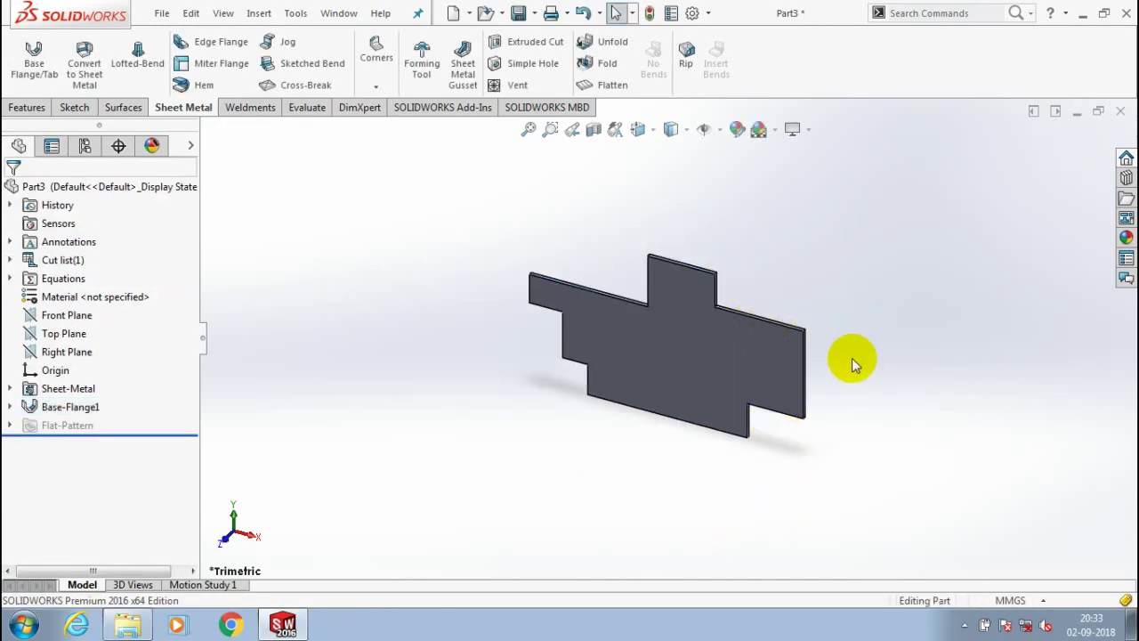
middle_click_drag(852, 361, 692, 412)
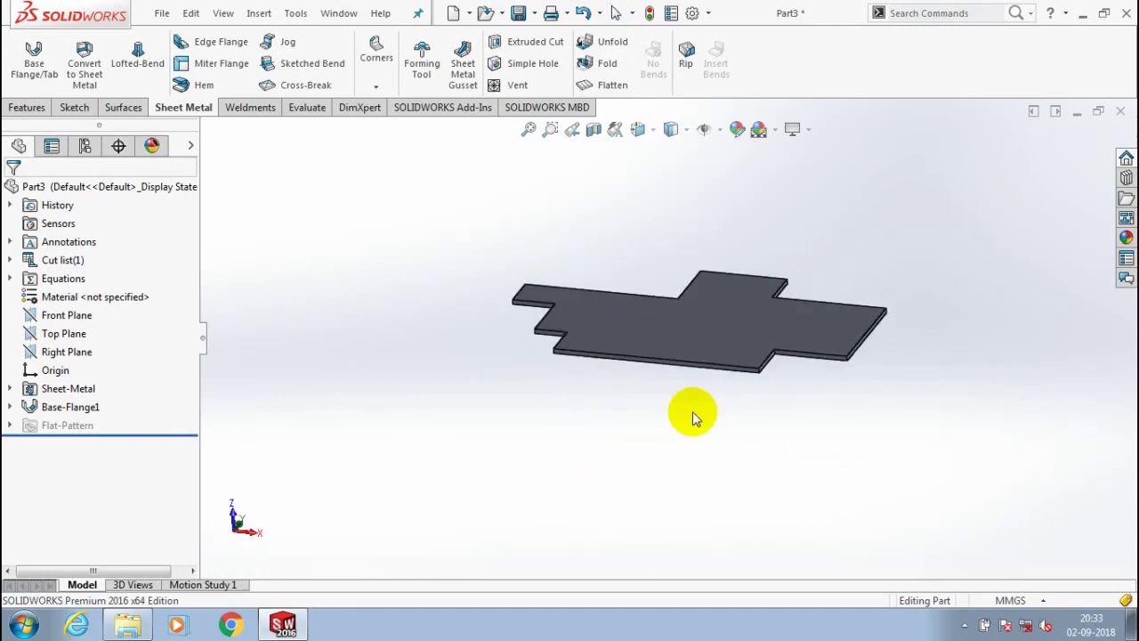
scroll(694, 418, "down", 3)
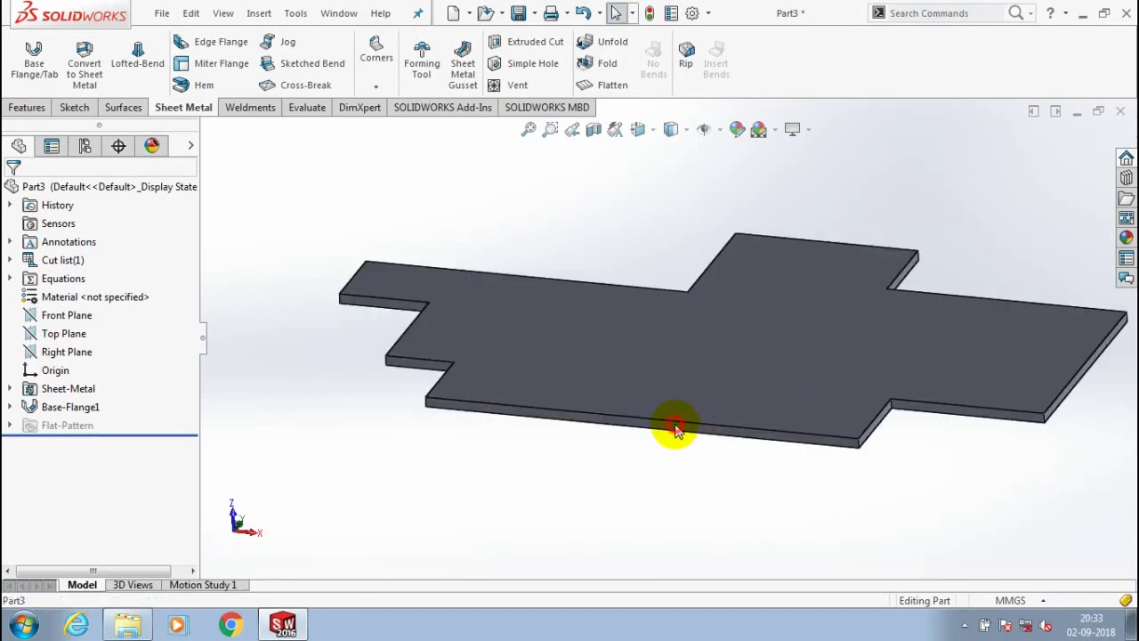
left_click(677, 430)
left_click(75, 106)
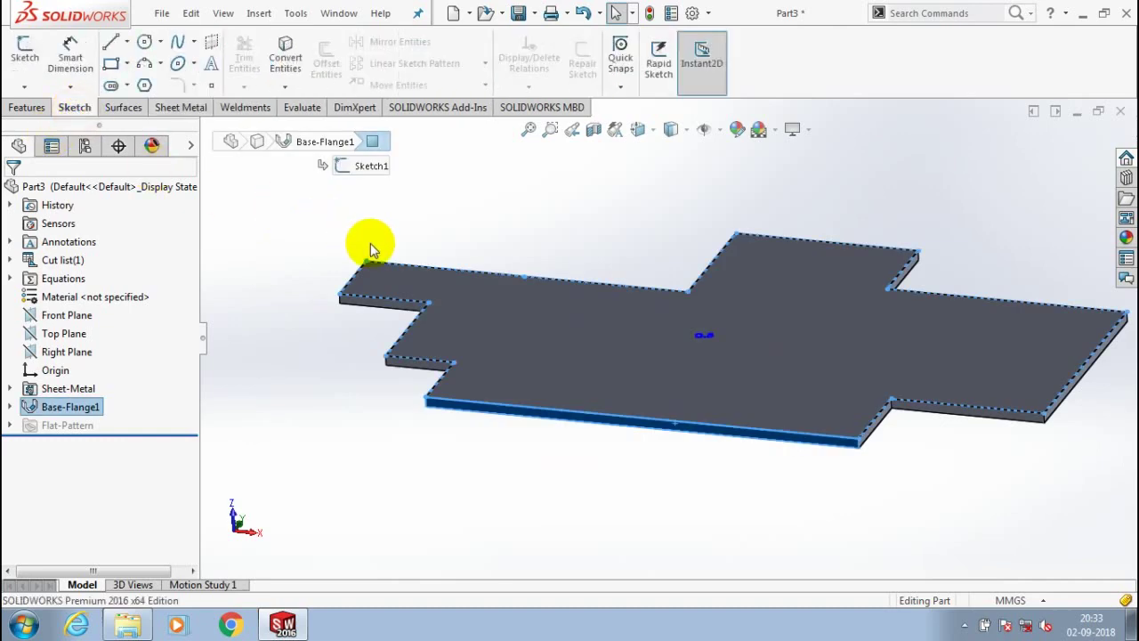
key("space")
mouse_move(559, 394)
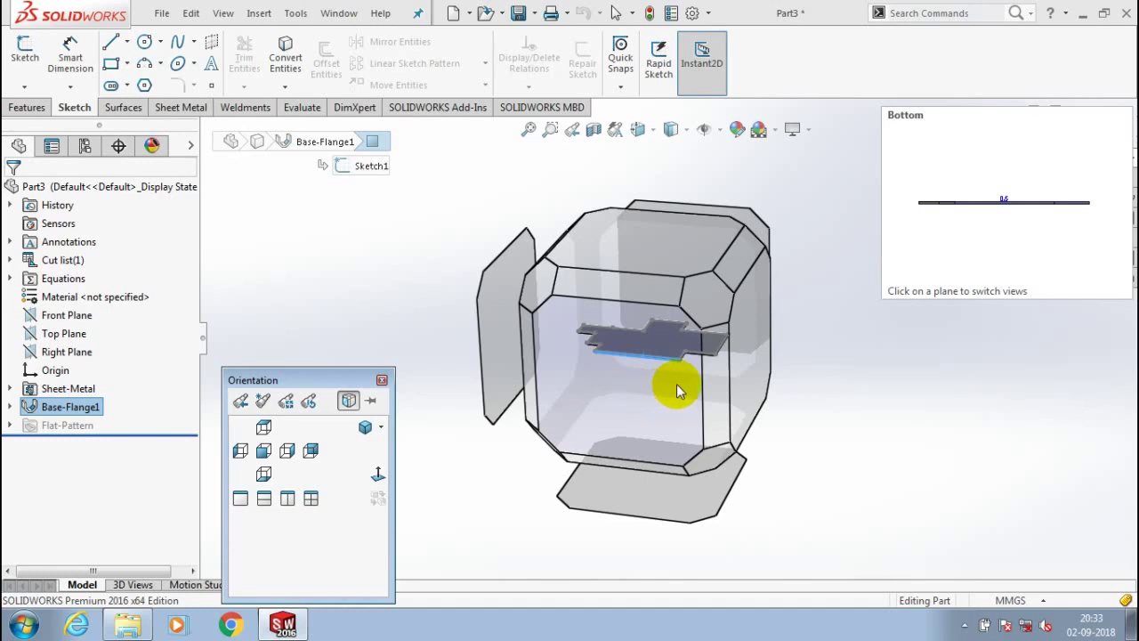
left_click(724, 370)
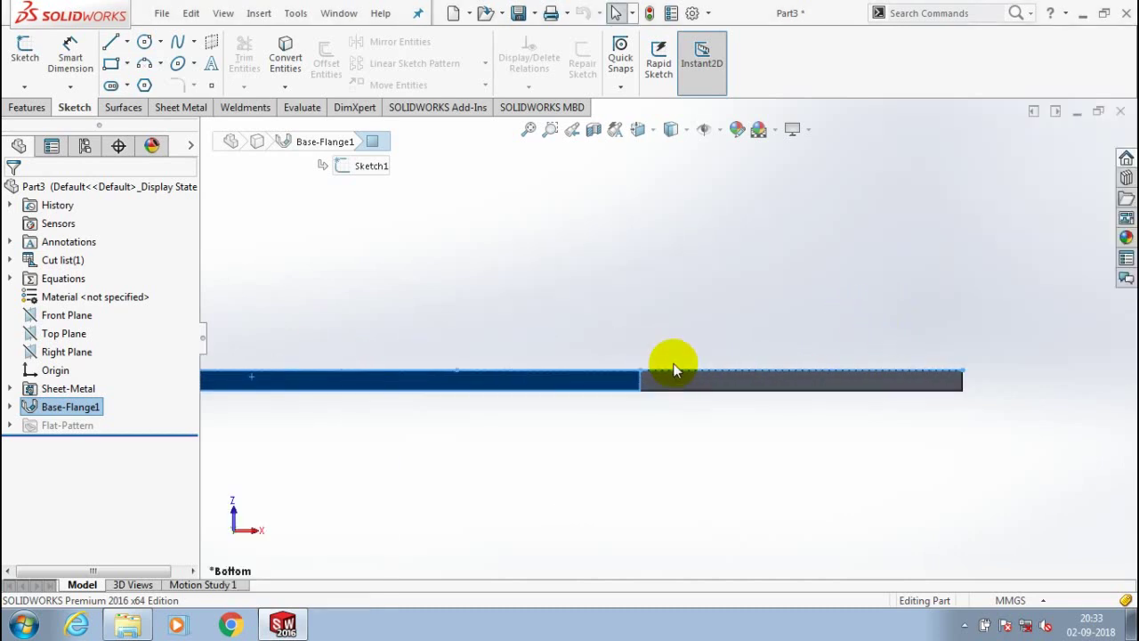
- Sketch a circle below the plate, its centre vertical to the step corner
left_click(144, 42)
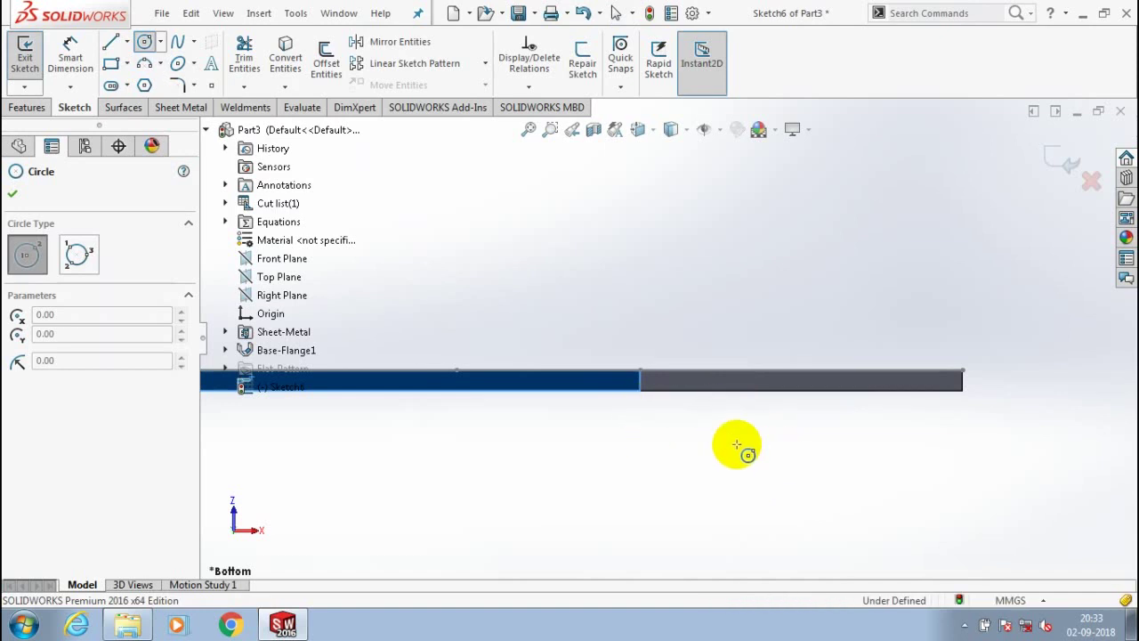
left_click_drag(737, 444, 740, 496)
key("Escape")
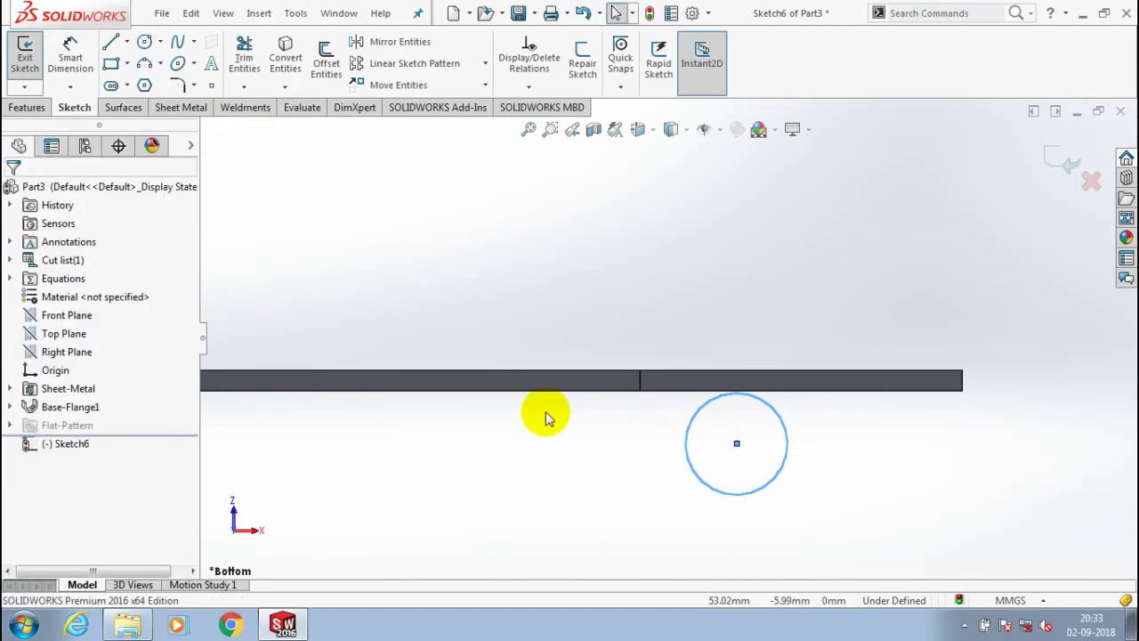
left_click(478, 441)
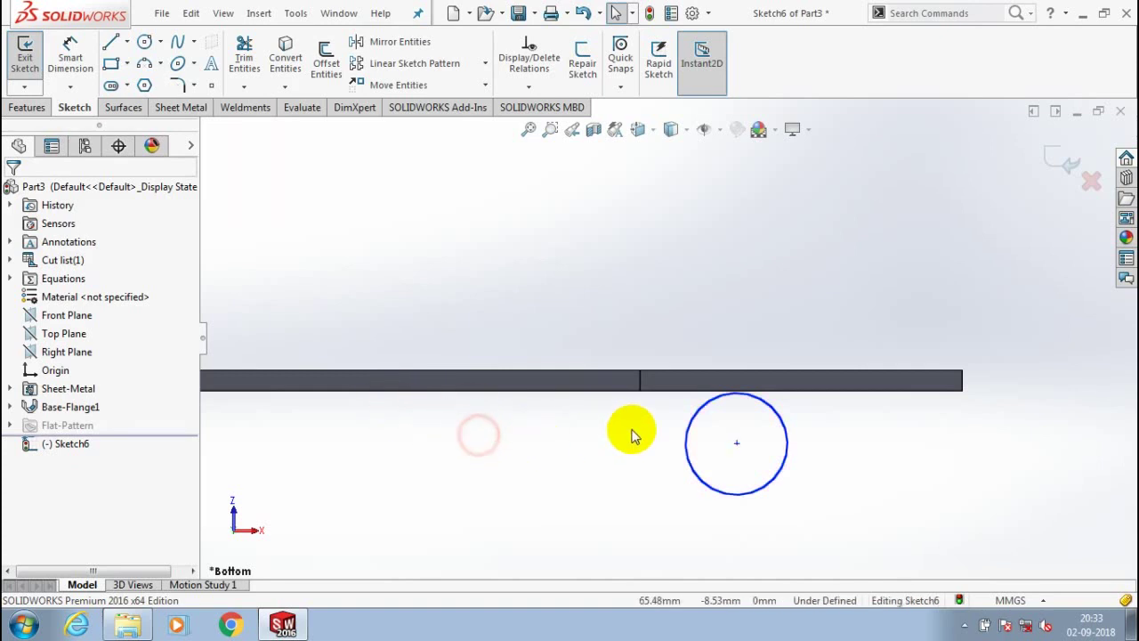
left_click(737, 444)
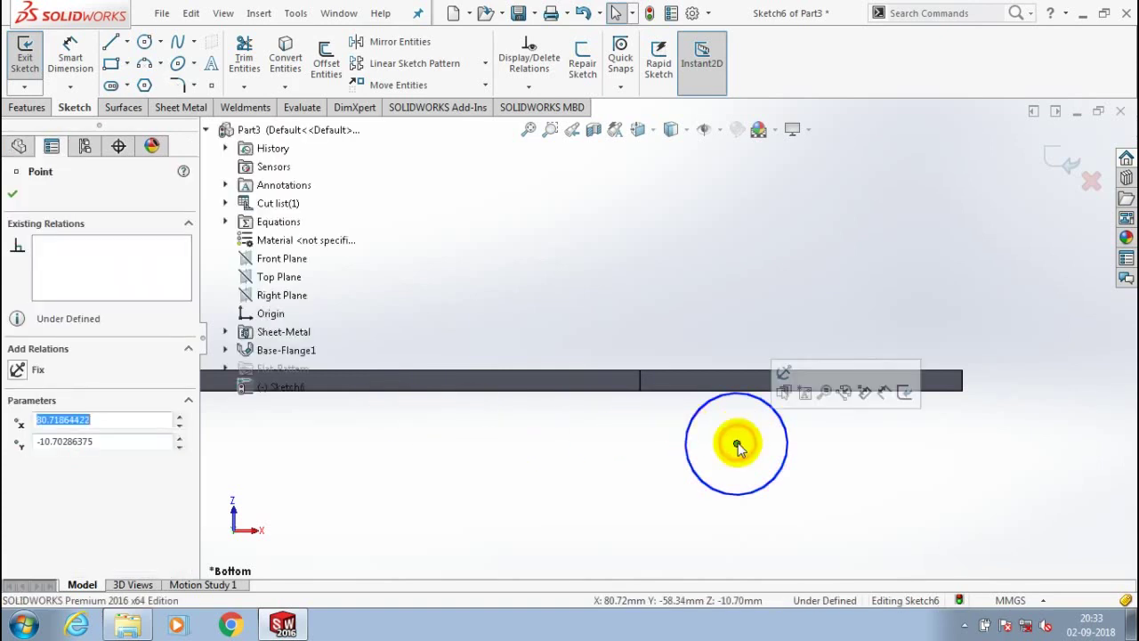
left_click(641, 390, "ctrl")
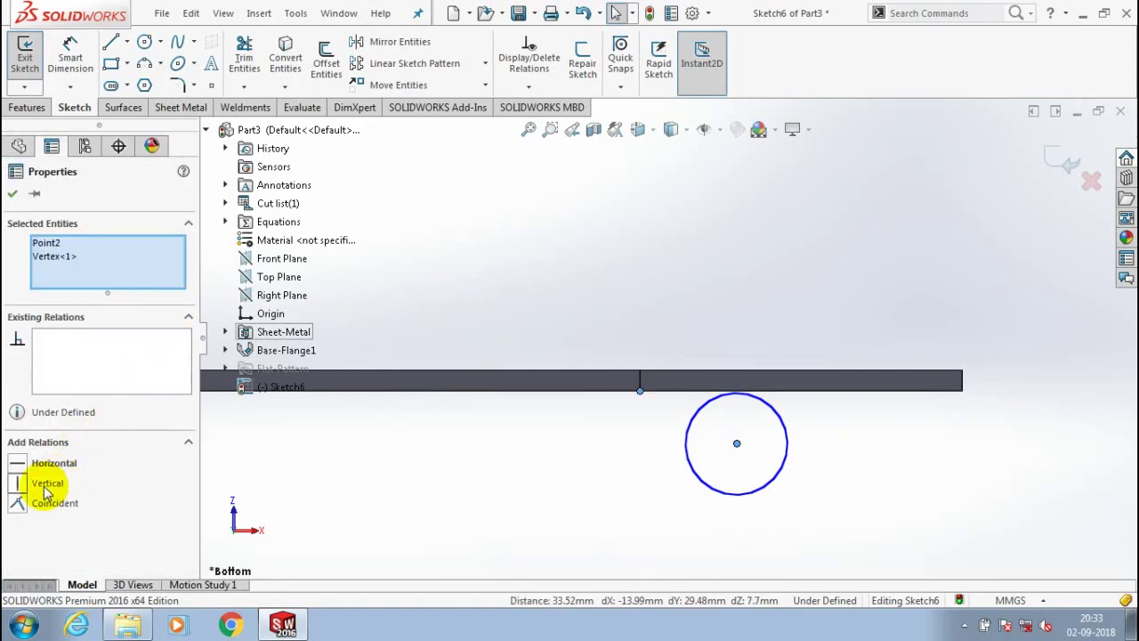
left_click(45, 483)
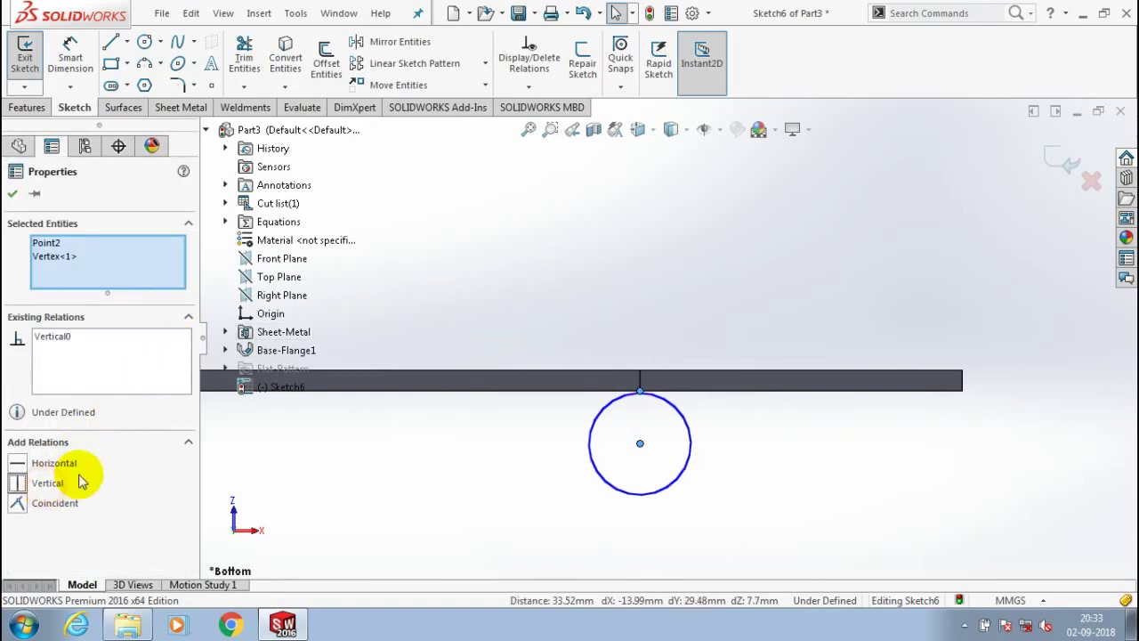
left_click(574, 383)
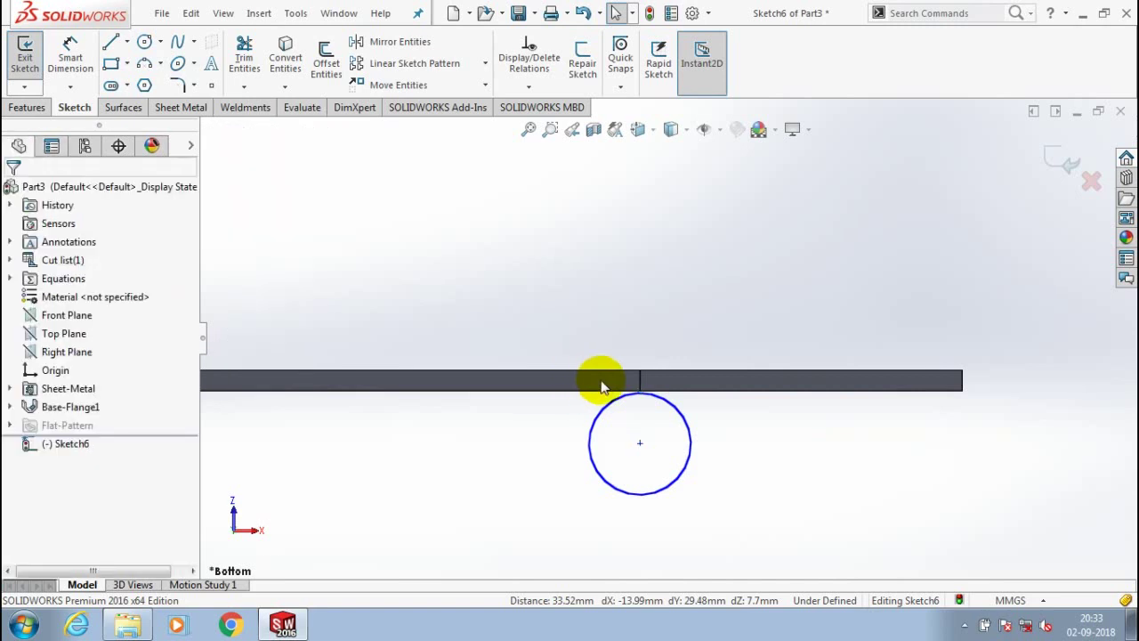
- Make the circle tangent to the plate's bottom edge and view the sketch Normal To
left_click(678, 415)
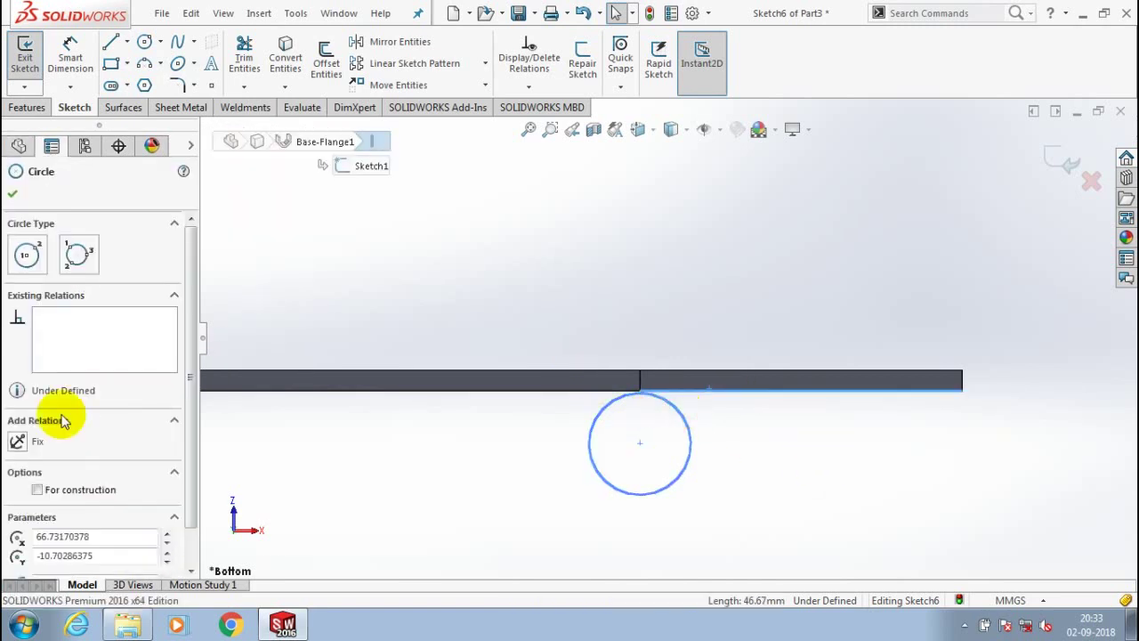
left_click(214, 388, "ctrl")
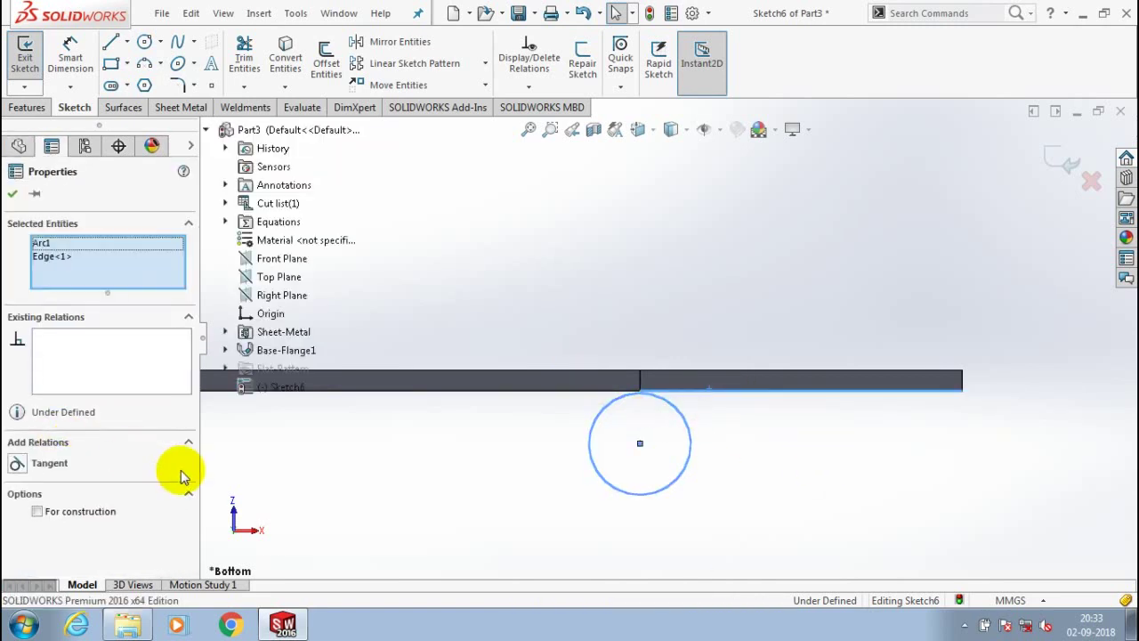
left_click(36, 463)
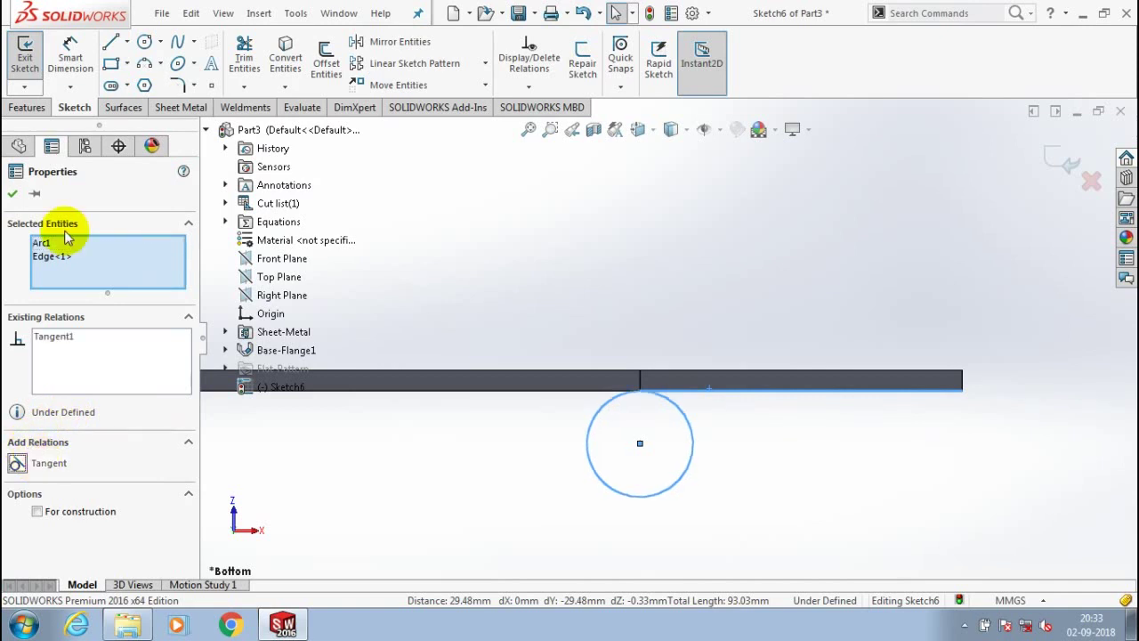
left_click(420, 302)
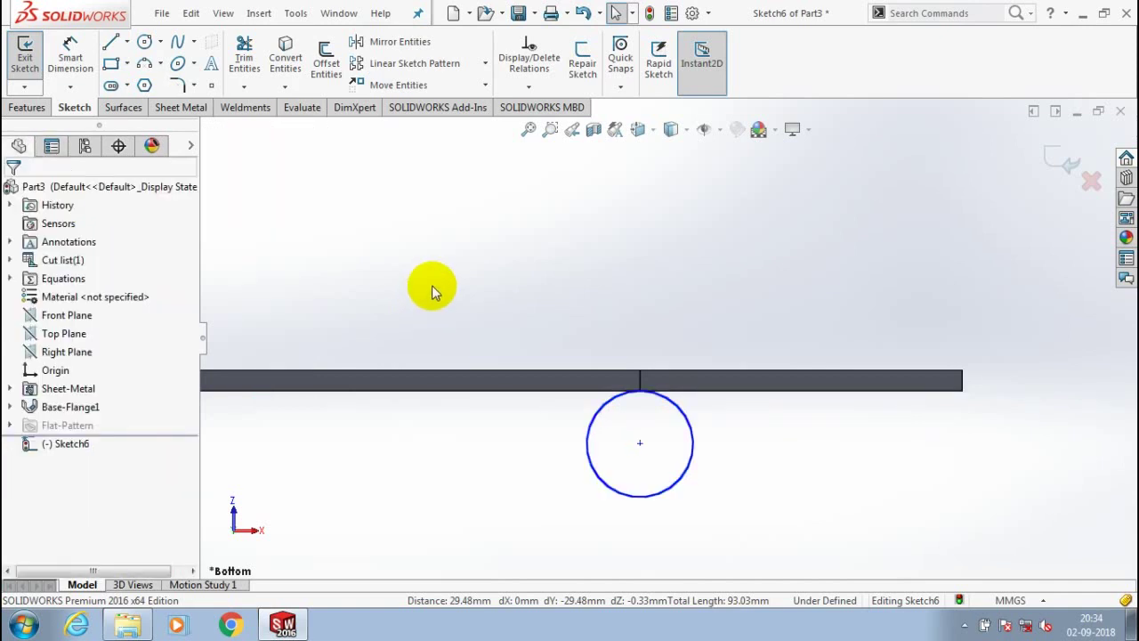
mouse_move(462, 300)
middle_mouse_down()
mouse_move(463, 338)
mouse_move(441, 298)
middle_mouse_up()
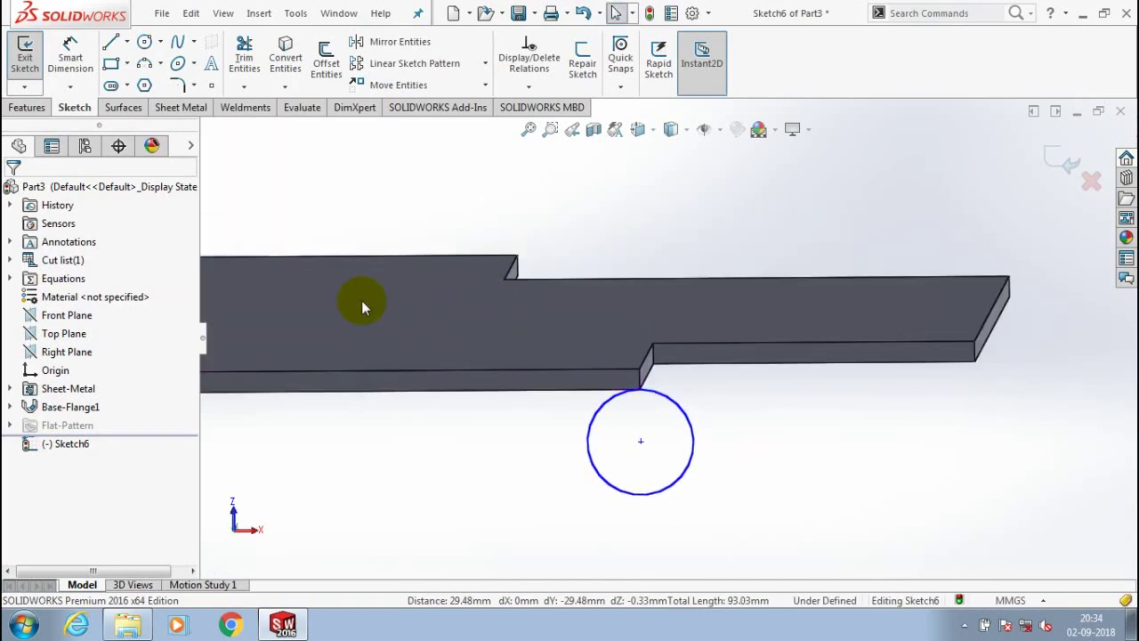
key("space")
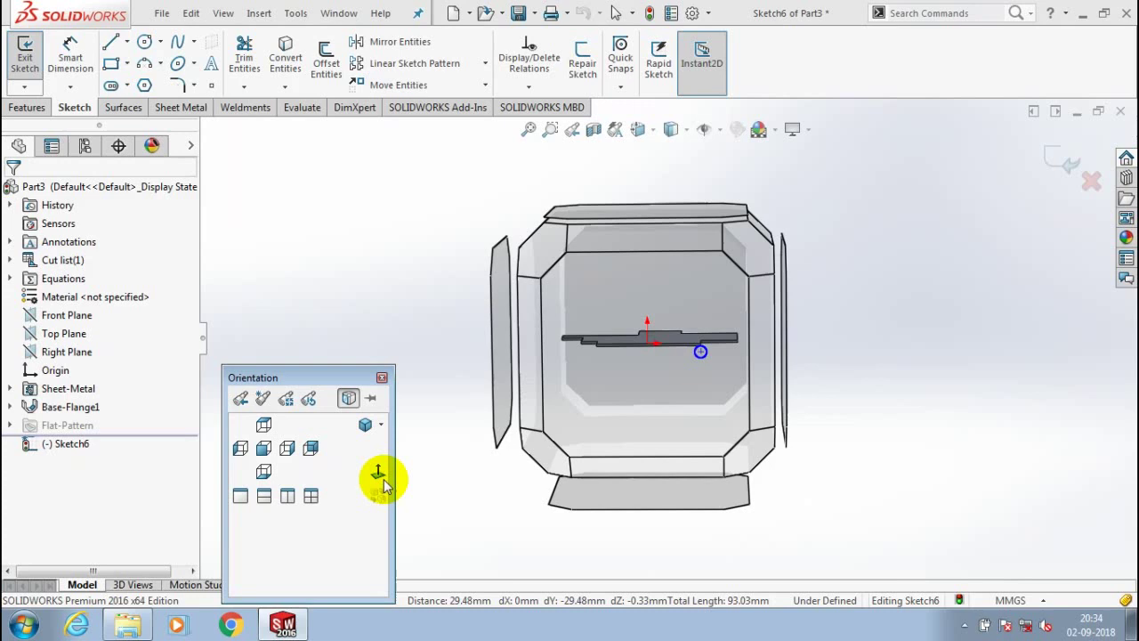
left_click(379, 475)
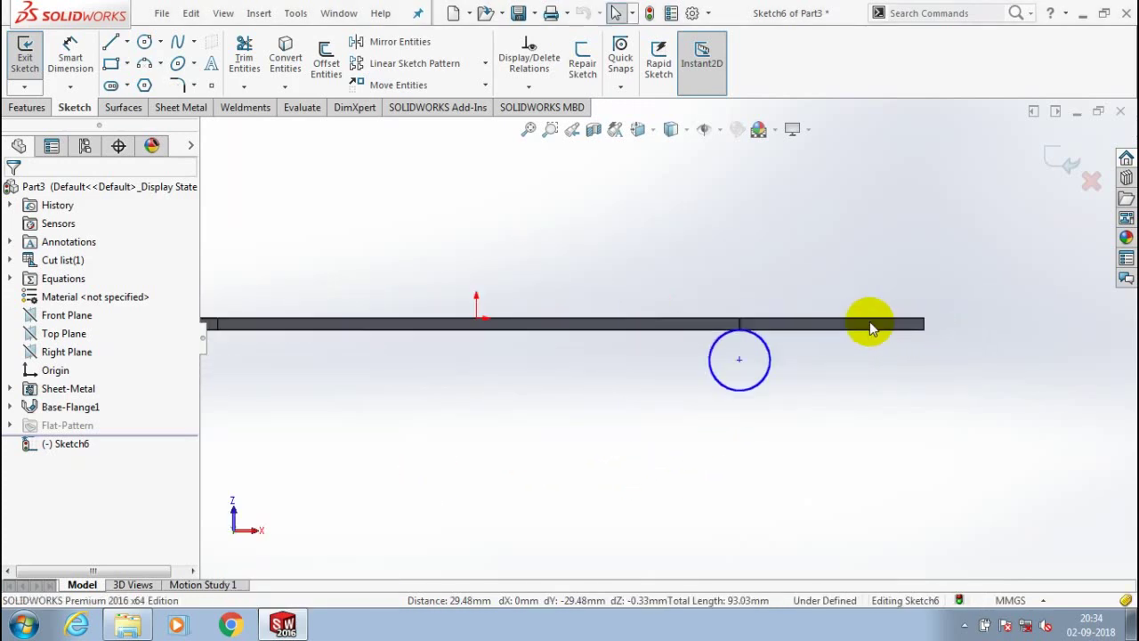
scroll(869, 321, "down", 3)
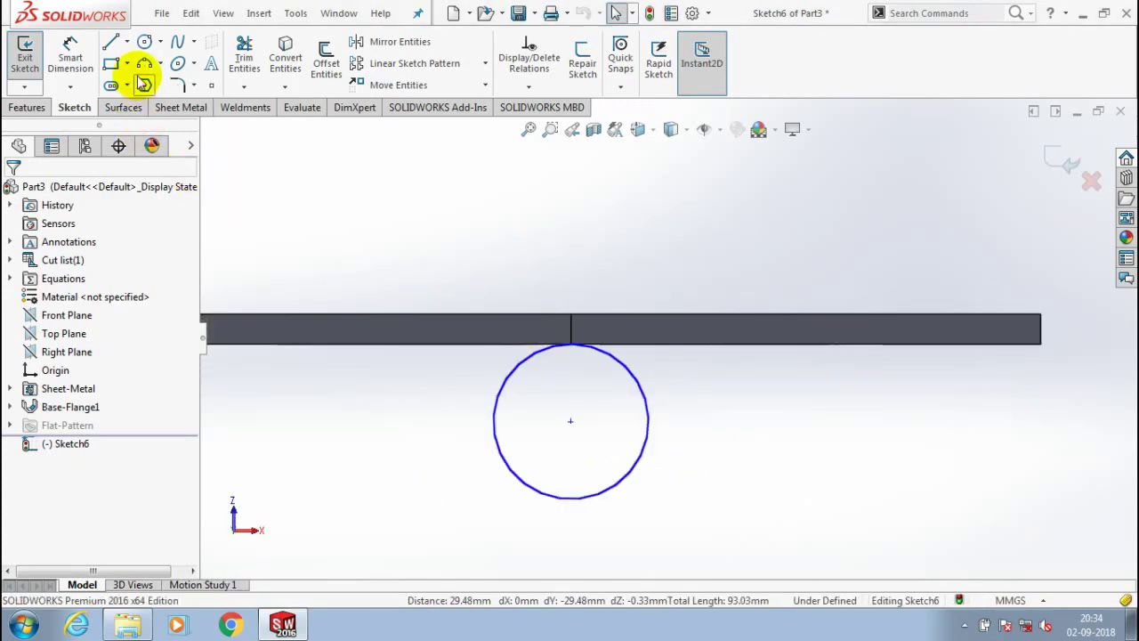
- Draw a vertical construction centerline through the circle's centre
left_click(126, 42)
left_click(150, 71)
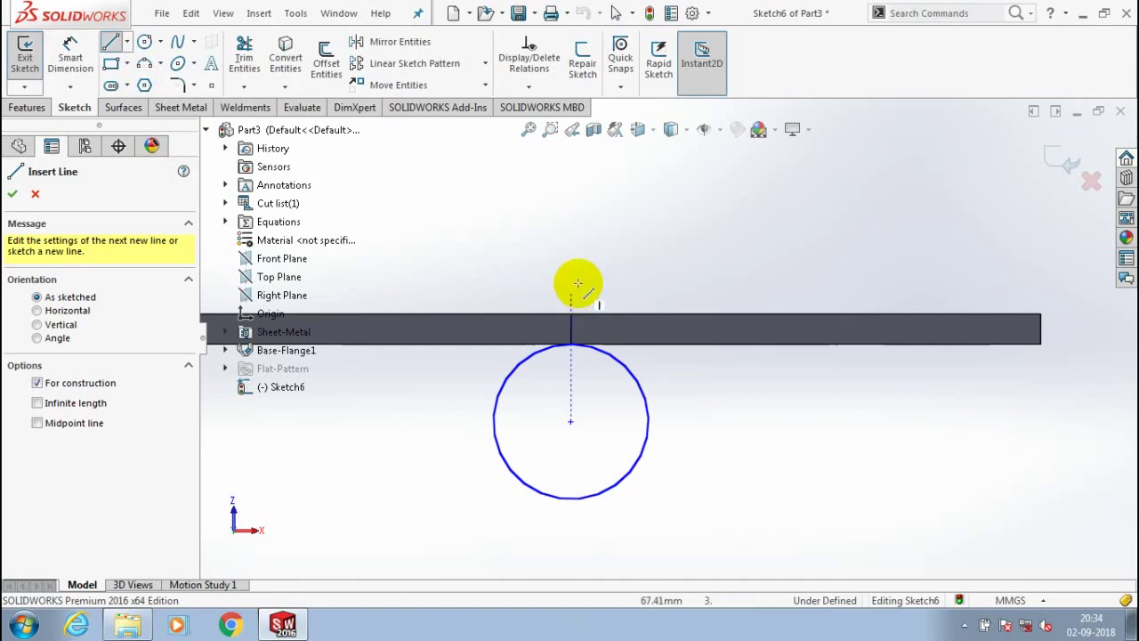
mouse_move(578, 283)
left_mouse_down()
mouse_move(528, 542)
mouse_move(567, 559)
left_mouse_up()
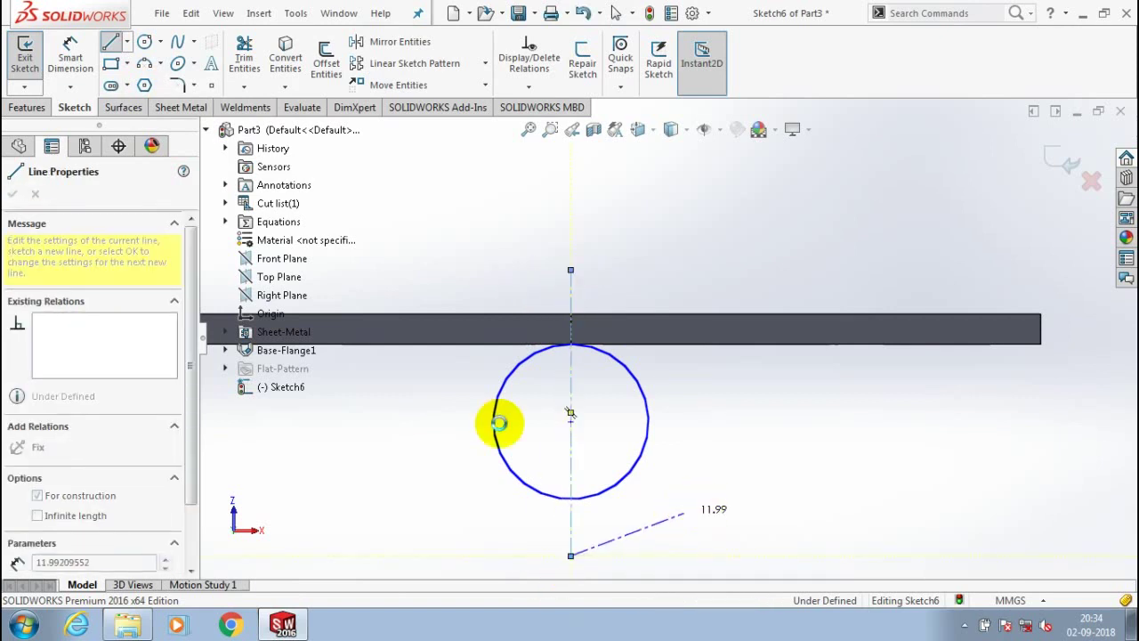
key("Escape")
key("Escape")
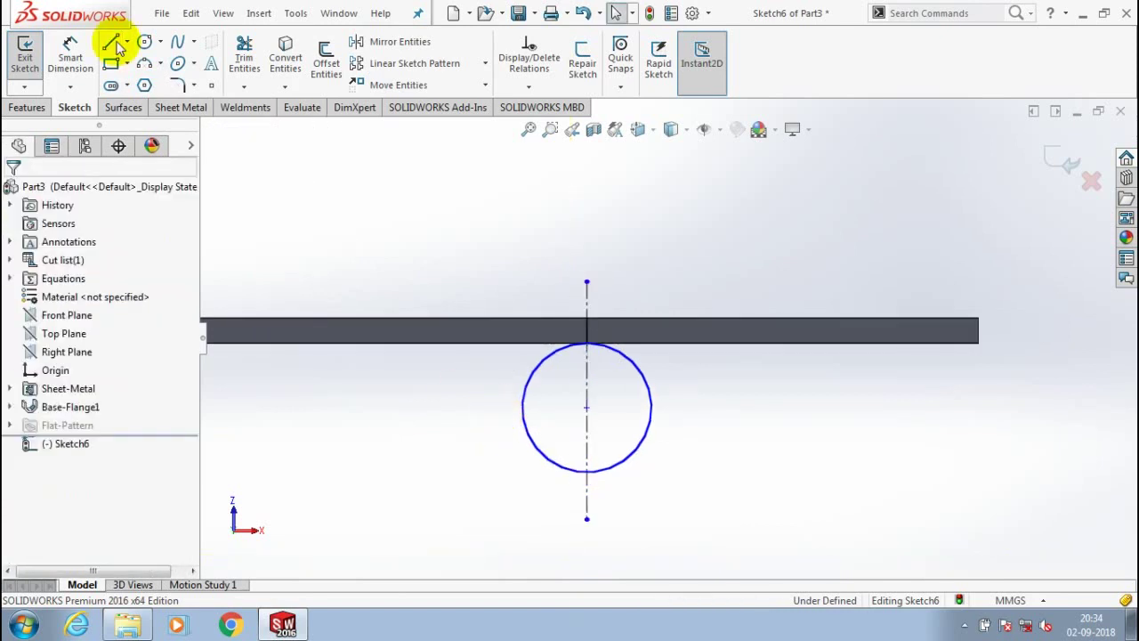
- Draw a stepped line chain running down and right from the circle's bottom point
left_click(114, 45)
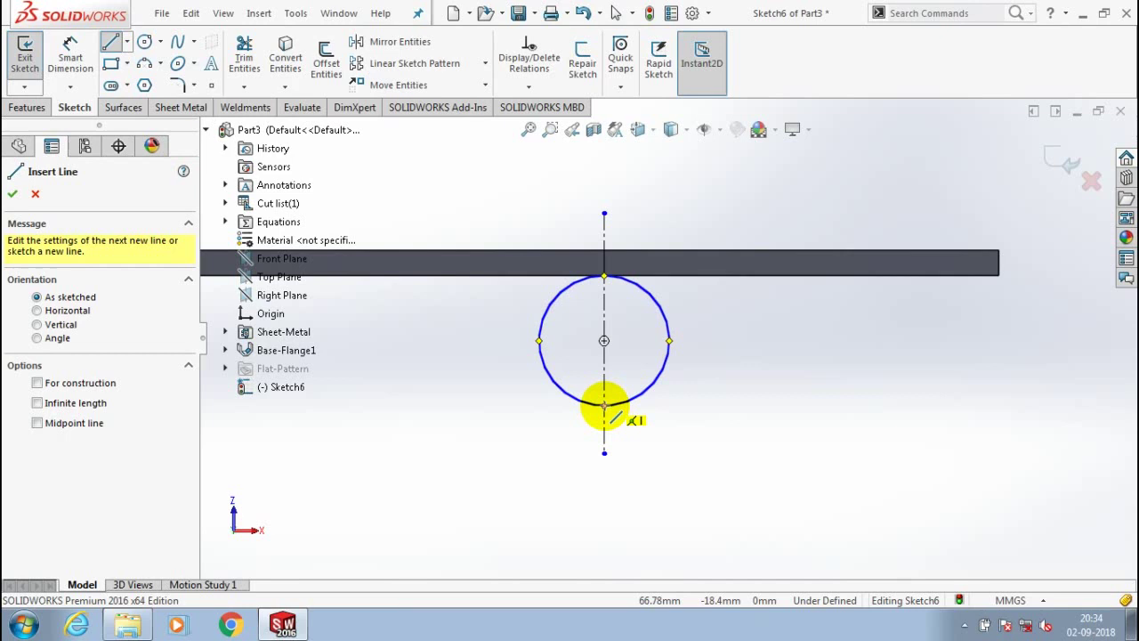
left_click(604, 406)
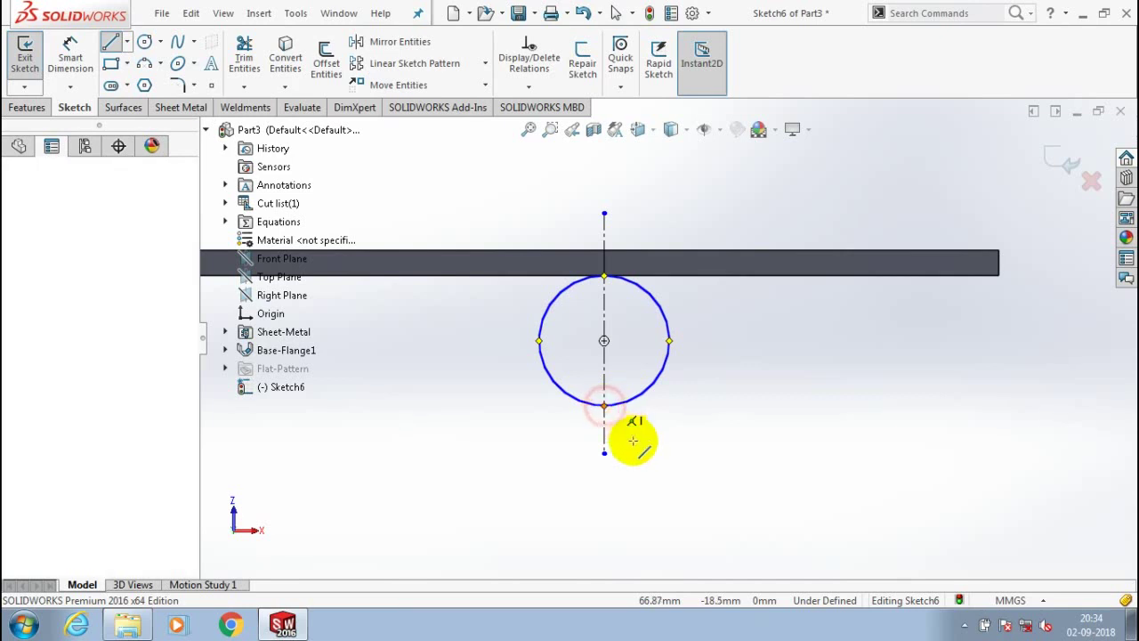
left_click(604, 496)
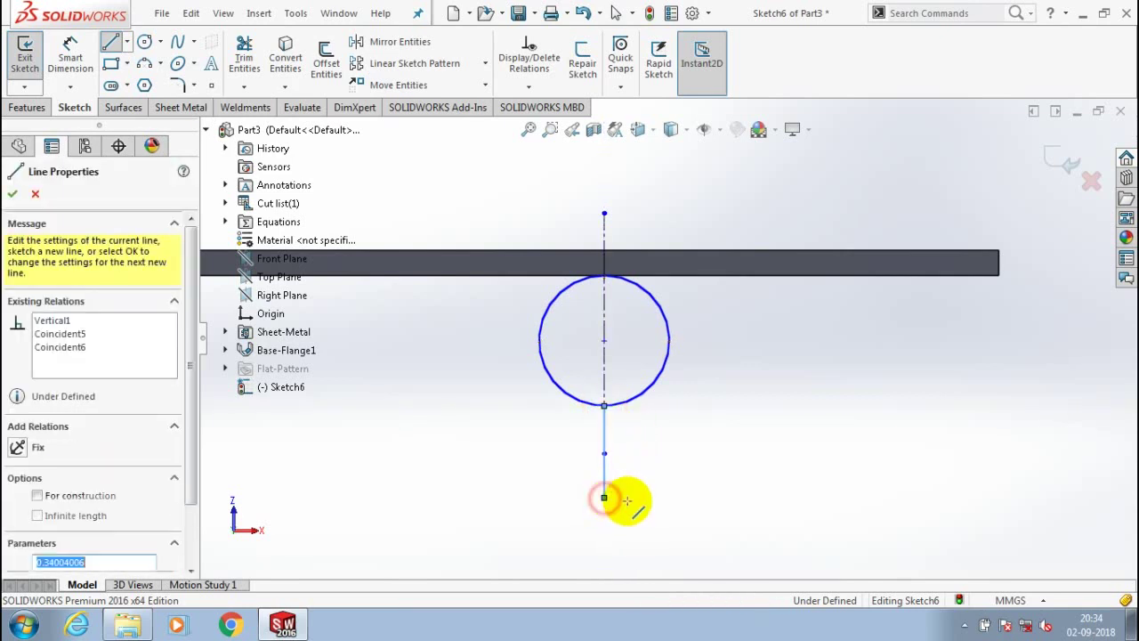
left_click(679, 499)
scroll(672, 525, "up", 2)
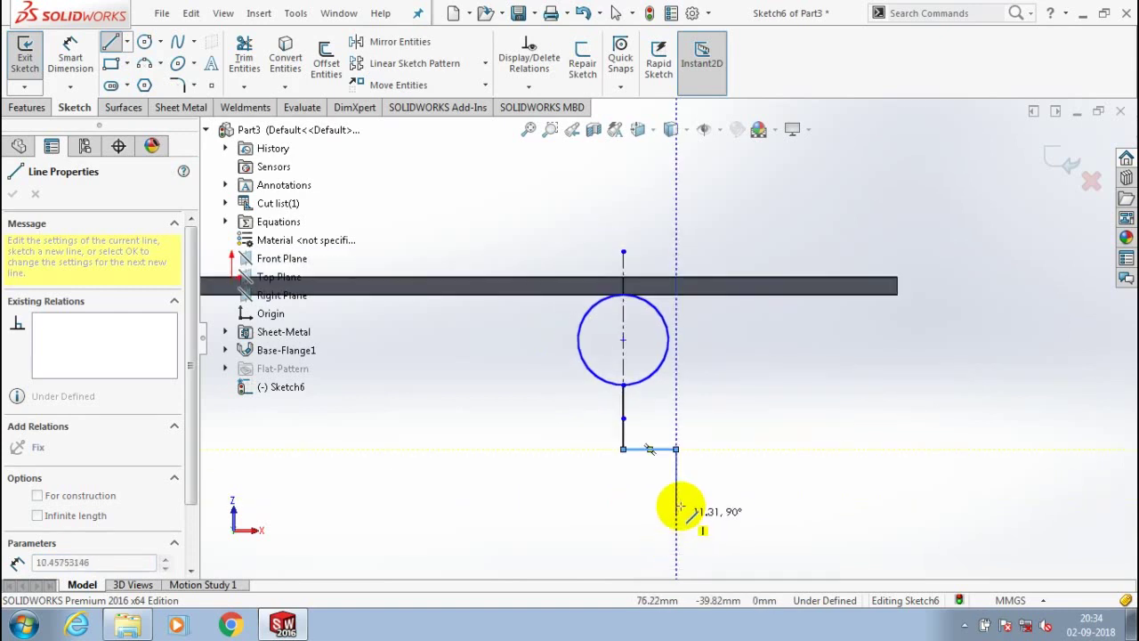
left_click(676, 538)
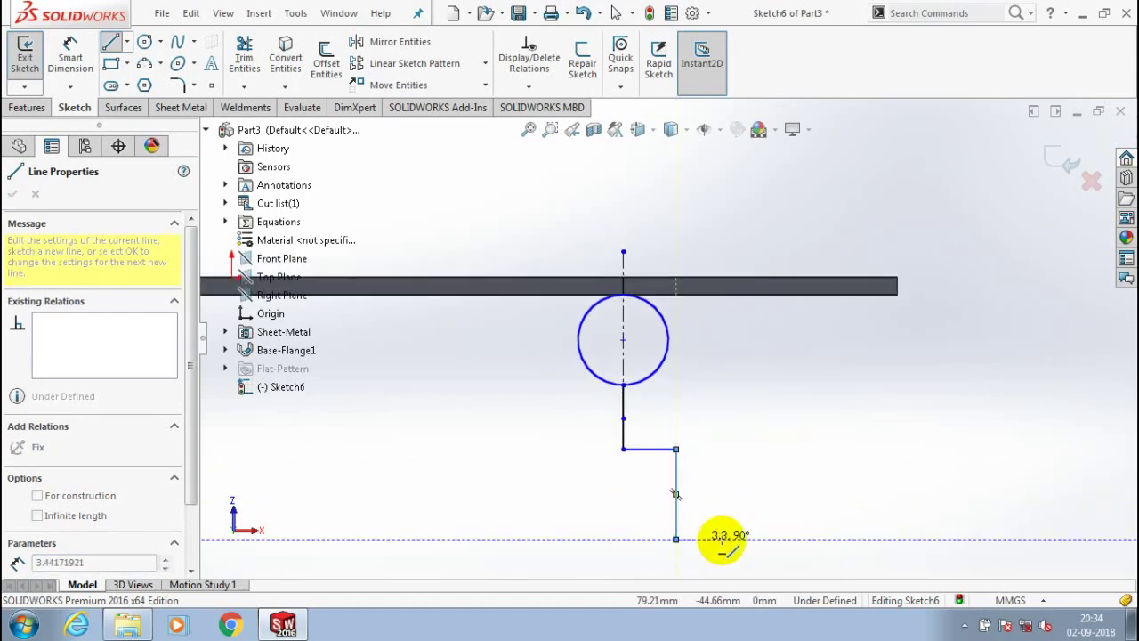
left_click(728, 538)
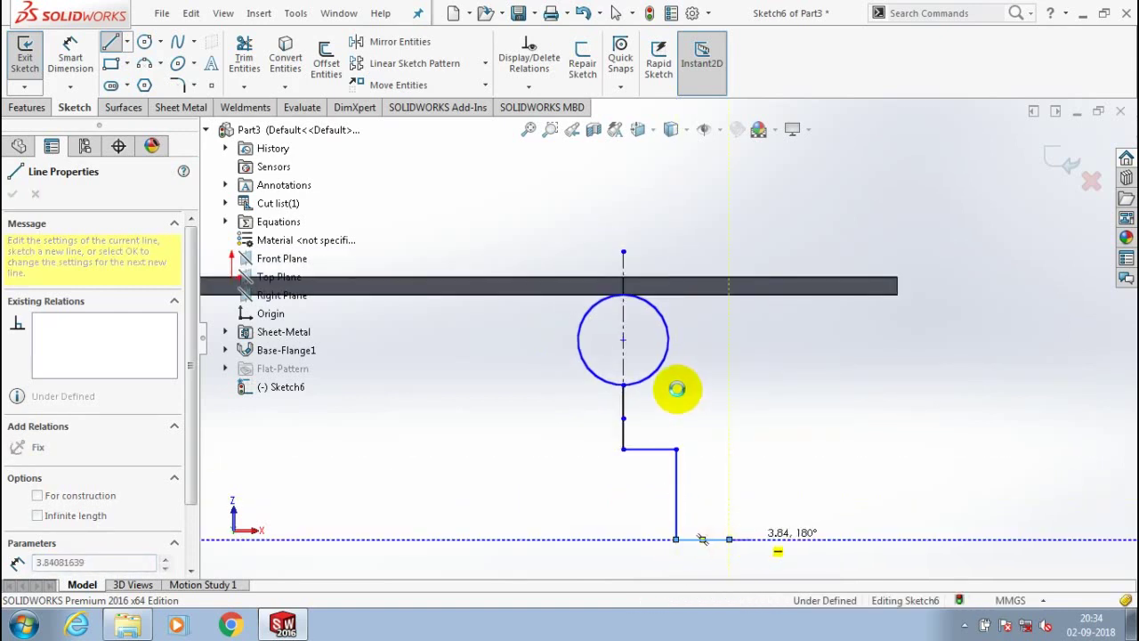
key("Escape")
key("z")
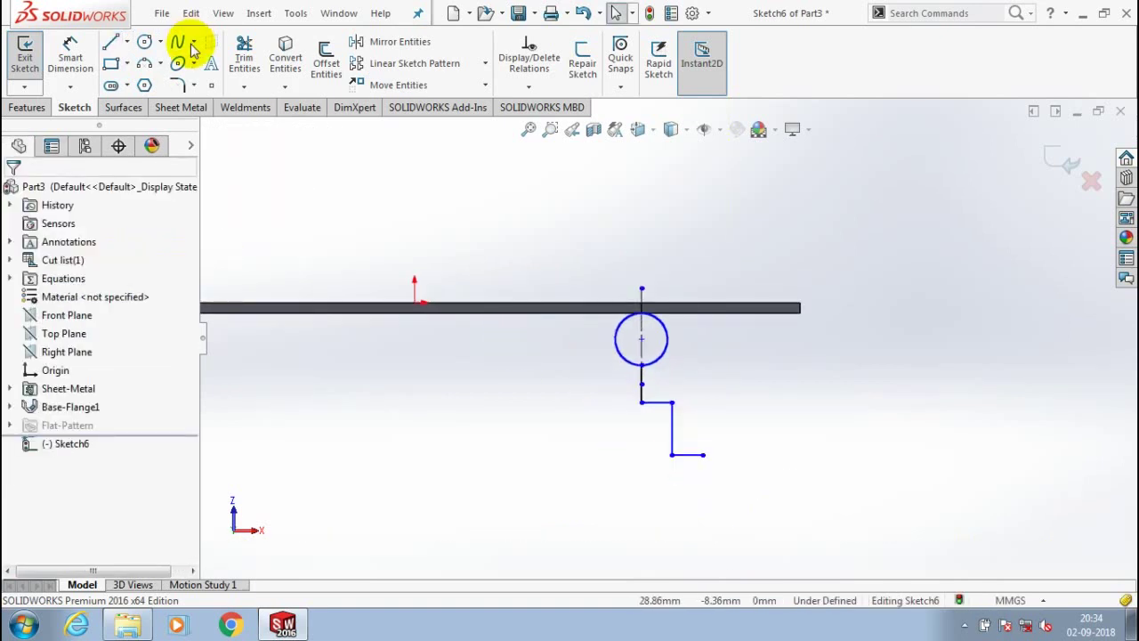
- Add a three-point arc curving down from the last line's end
left_click(193, 63)
left_click(180, 126)
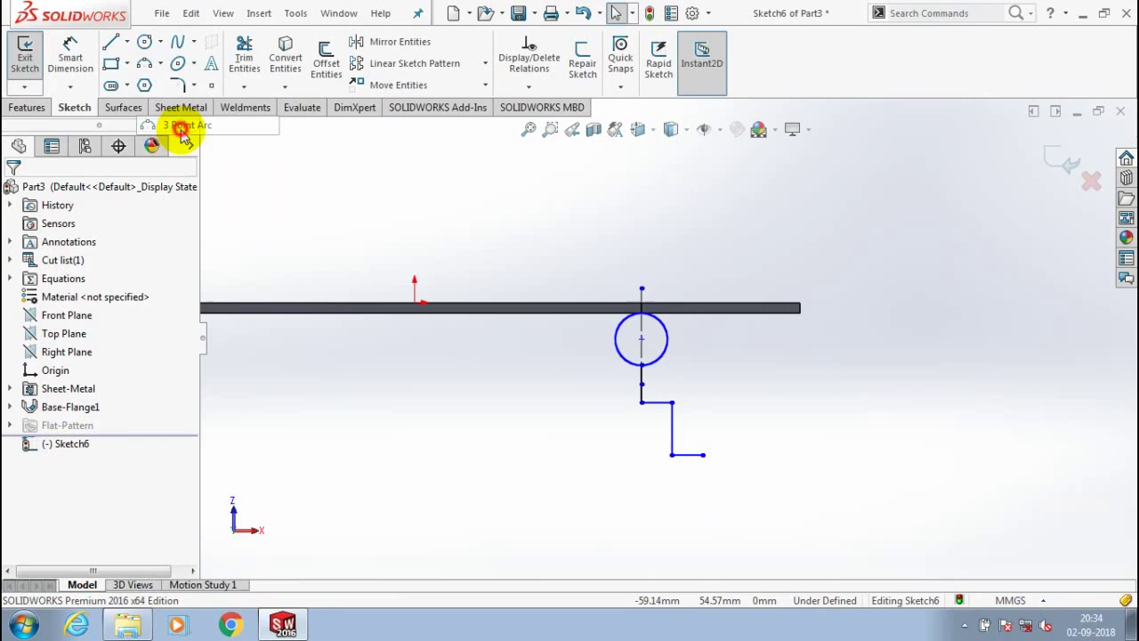
left_click(690, 444)
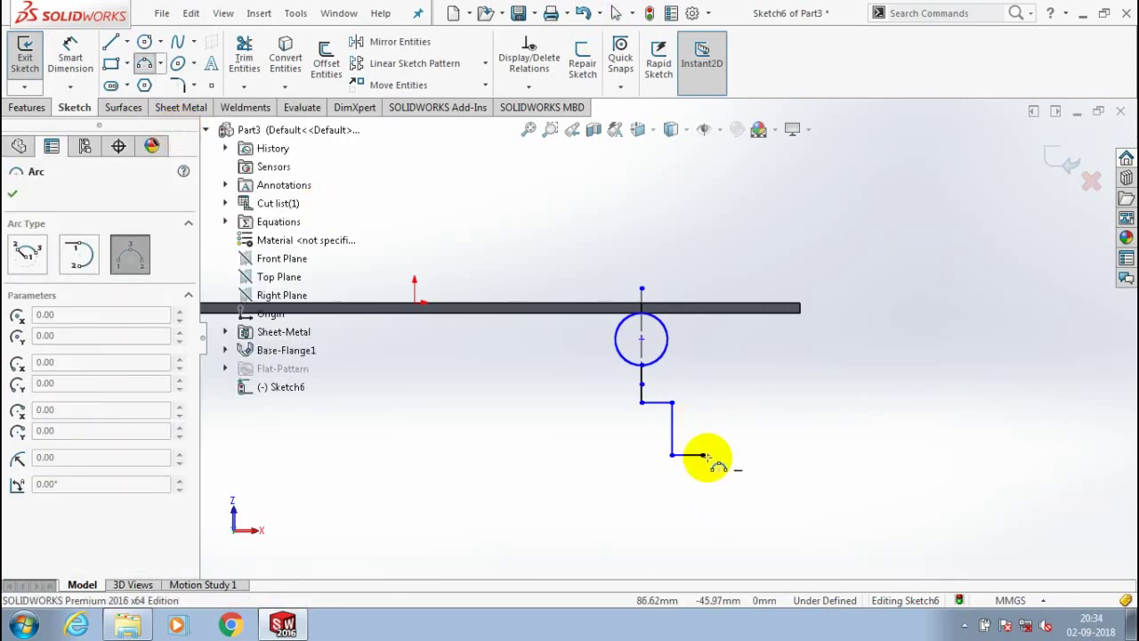
left_click(705, 454)
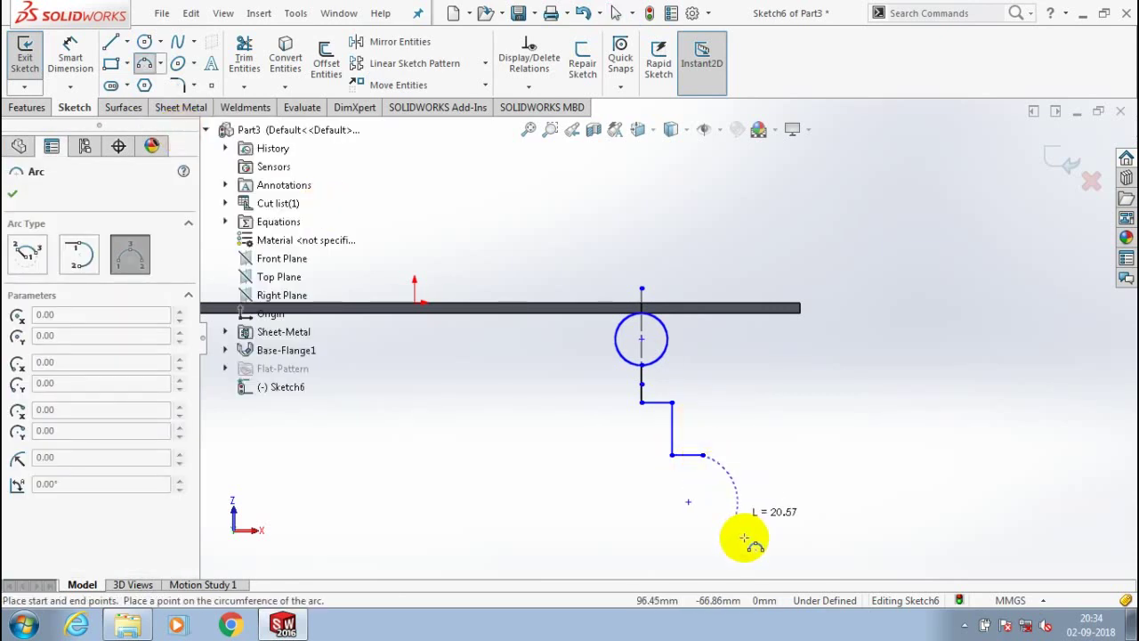
left_click(715, 562)
left_click(745, 507)
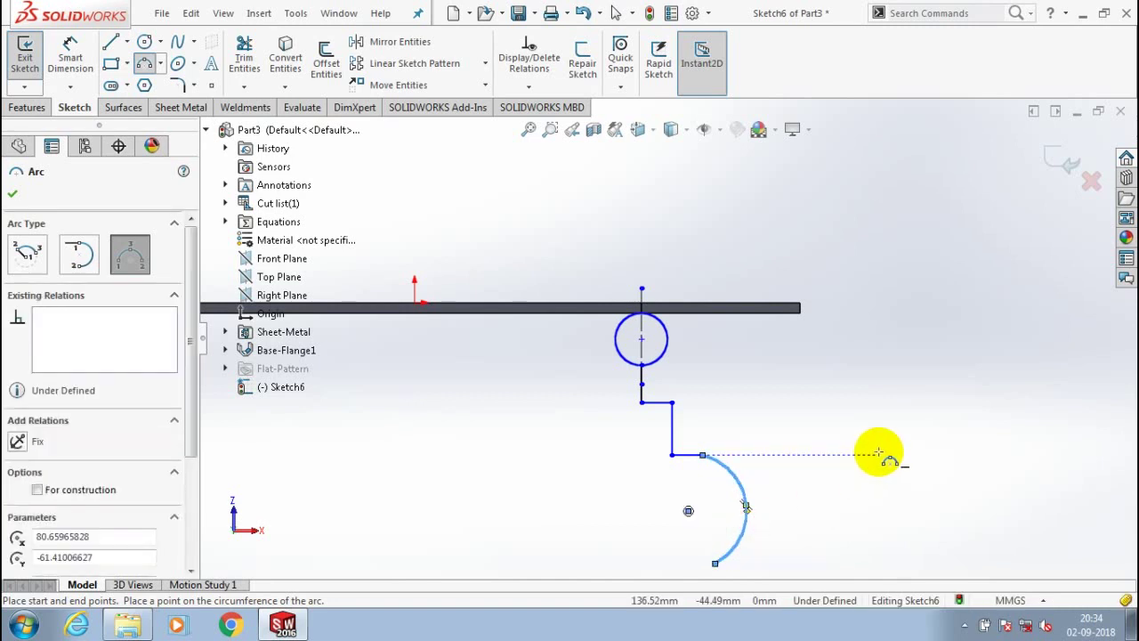
key("Escape")
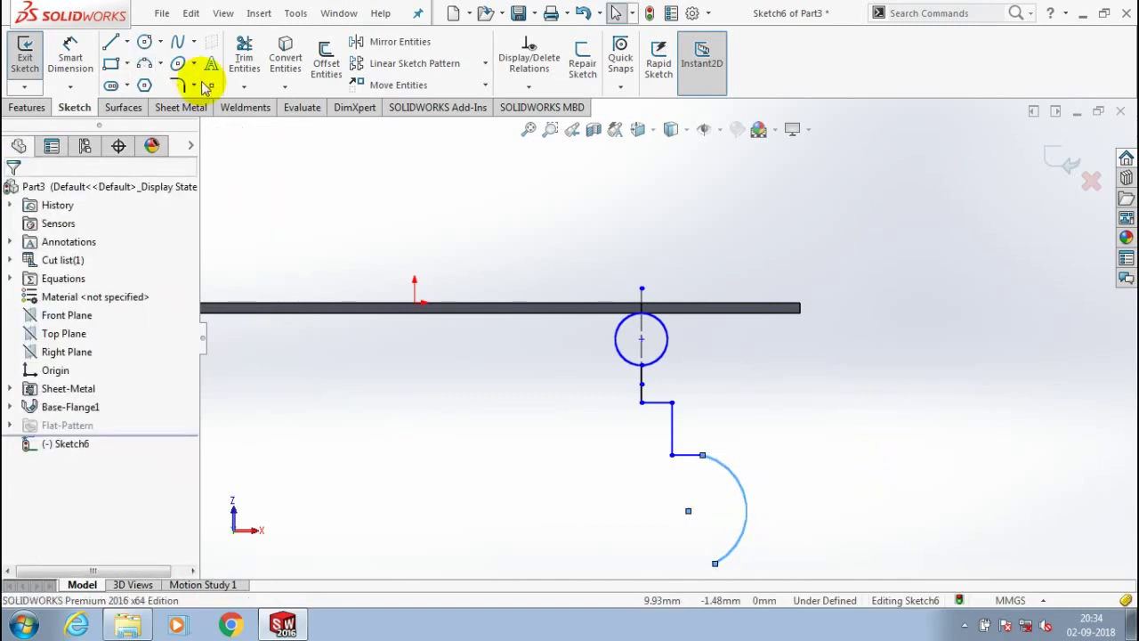
- Power-trim the circle's left half to leave a half arc, then exit Sketch6
left_click(243, 86)
left_click(271, 105)
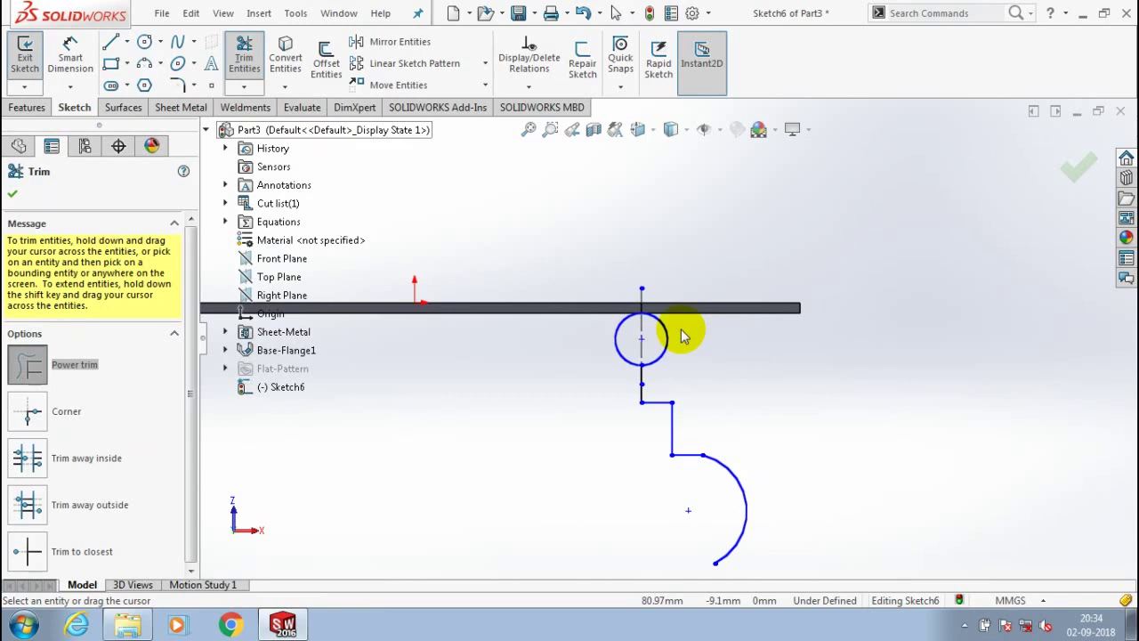
scroll(676, 331, "down", 5)
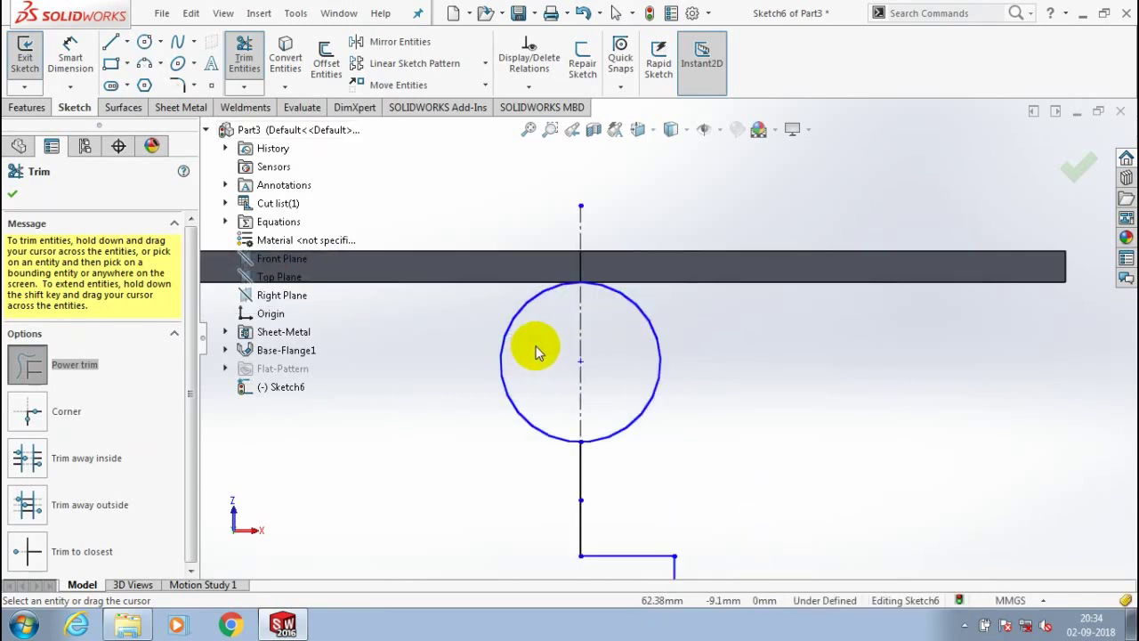
scroll(426, 362, "up", 5)
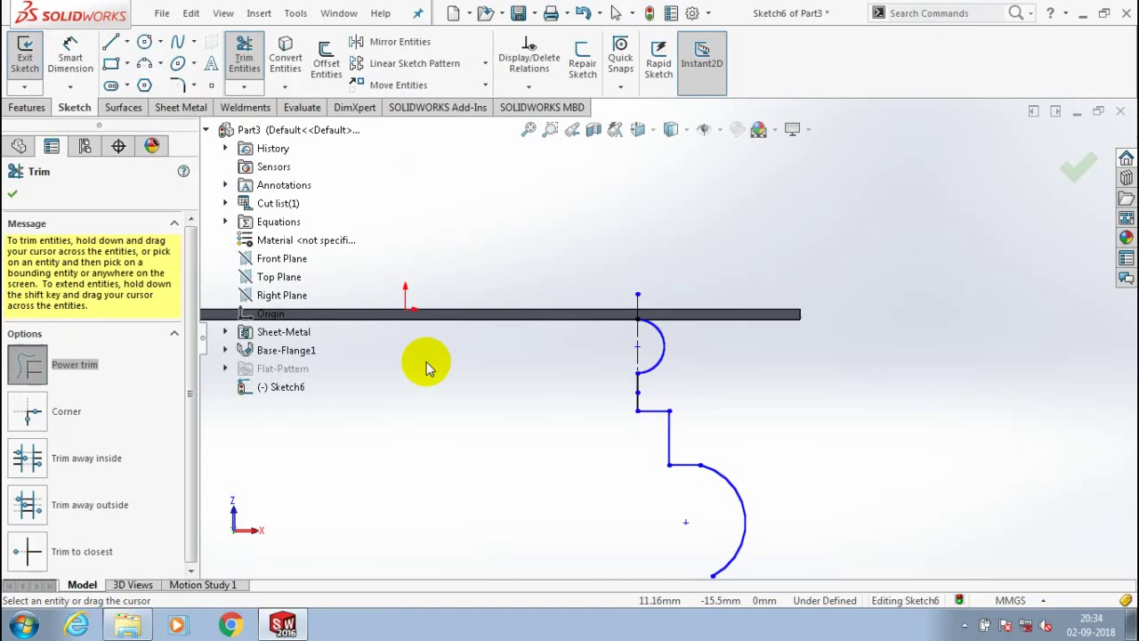
left_click(13, 194)
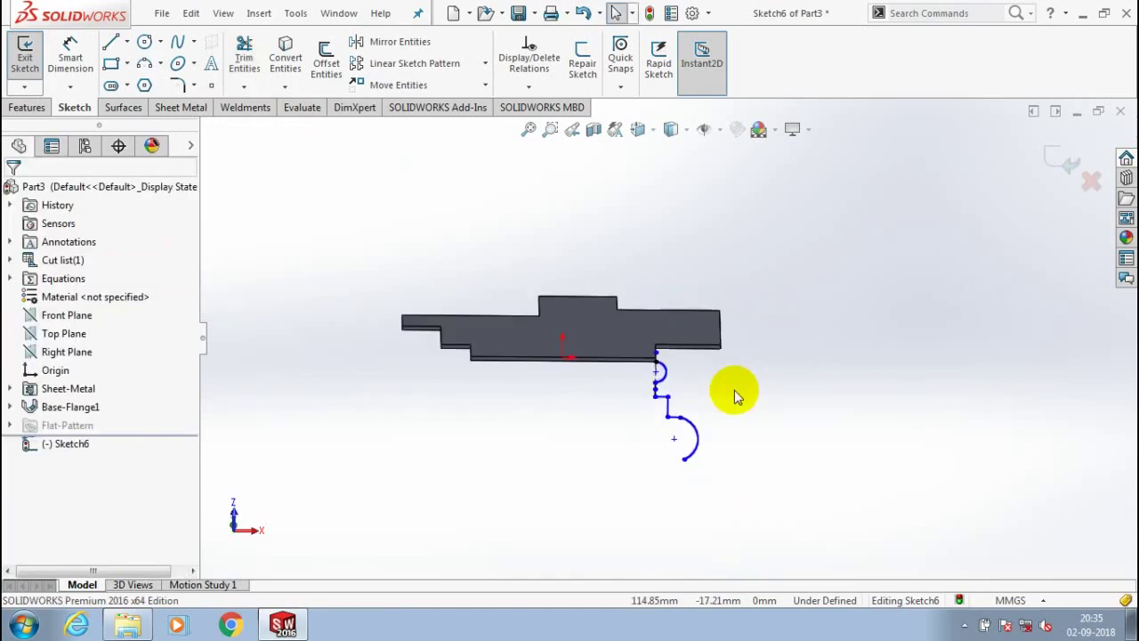
mouse_move(732, 387)
middle_mouse_down()
mouse_move(694, 389)
mouse_move(617, 363)
mouse_move(731, 368)
mouse_move(713, 374)
middle_mouse_up()
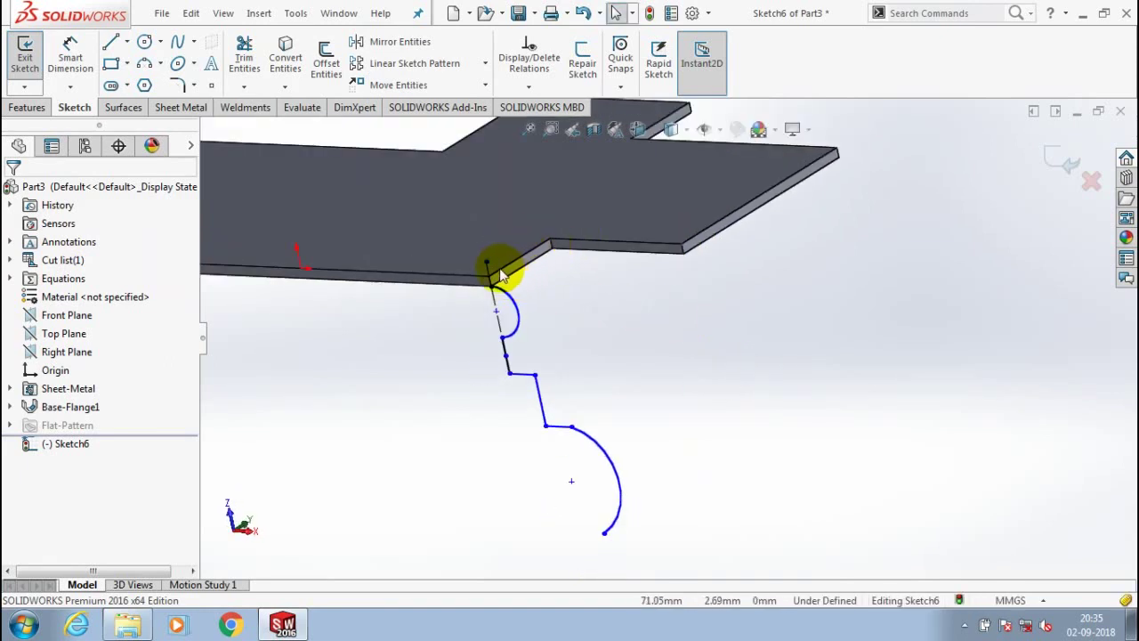
scroll(652, 344, "up", 2)
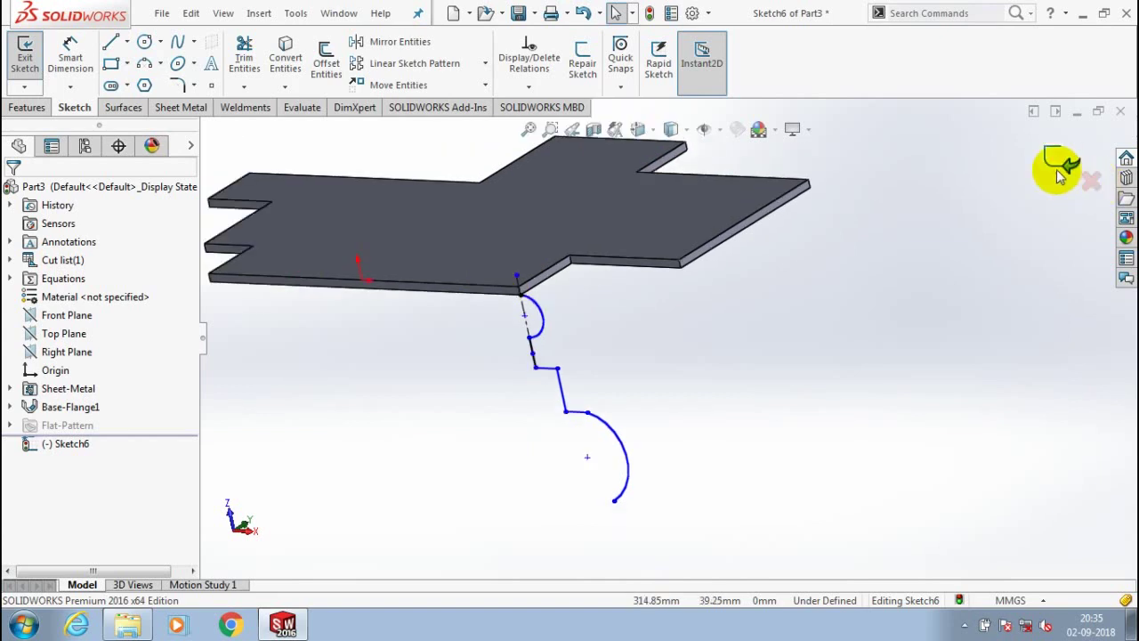
left_click(1059, 159)
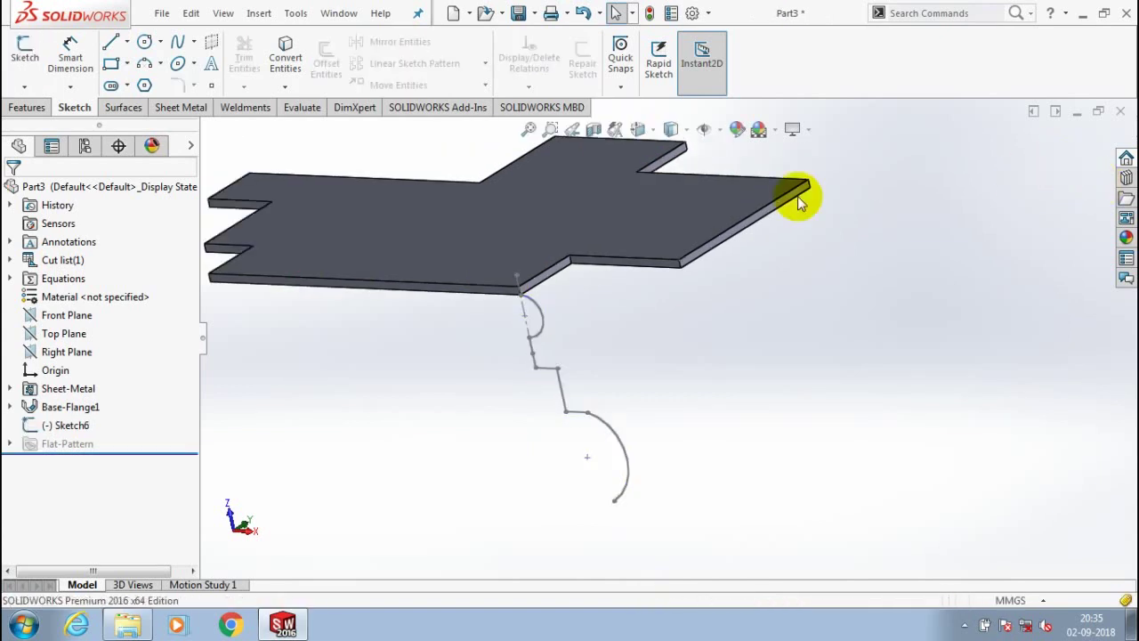
- Begin a Swept Flange with Sketch6 as its profile
left_click(295, 14)
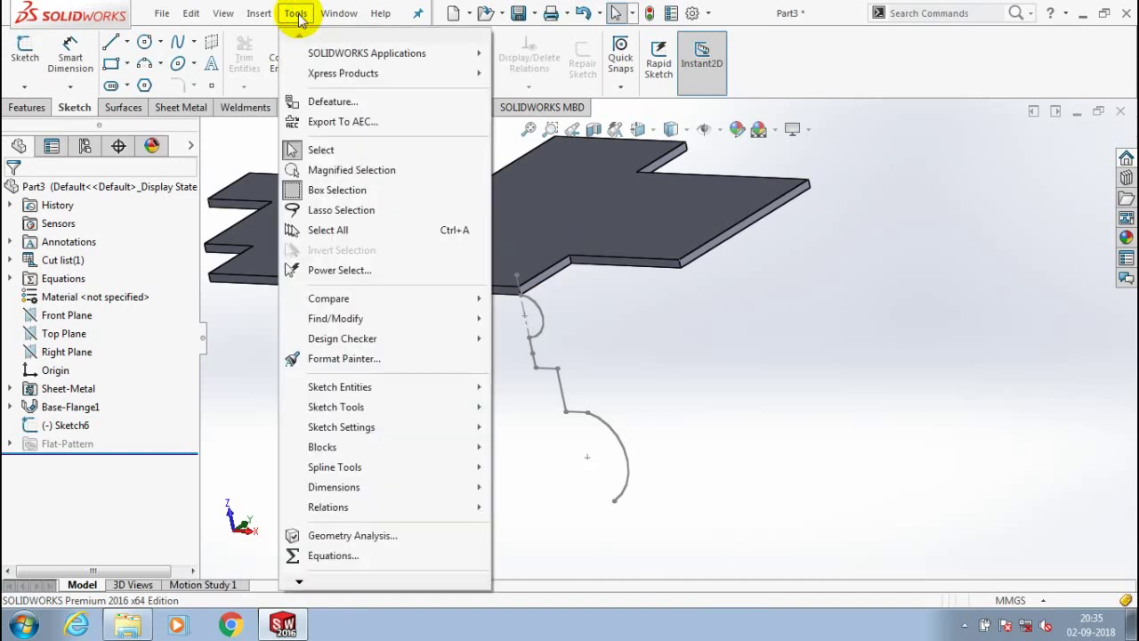
mouse_move(259, 12)
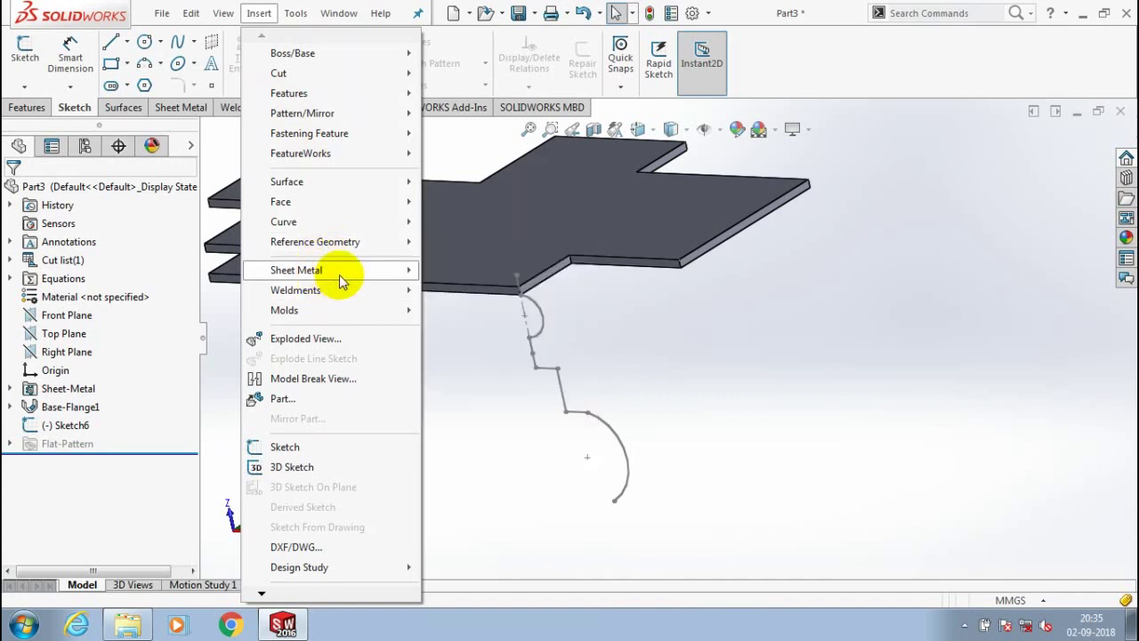
mouse_move(338, 276)
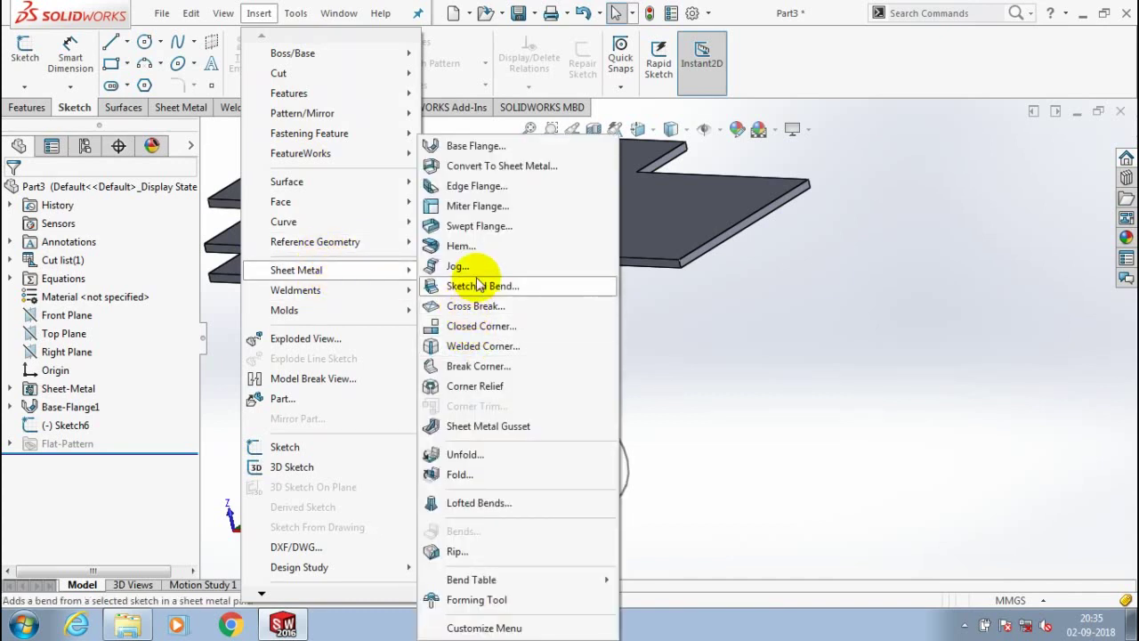
left_click(504, 228)
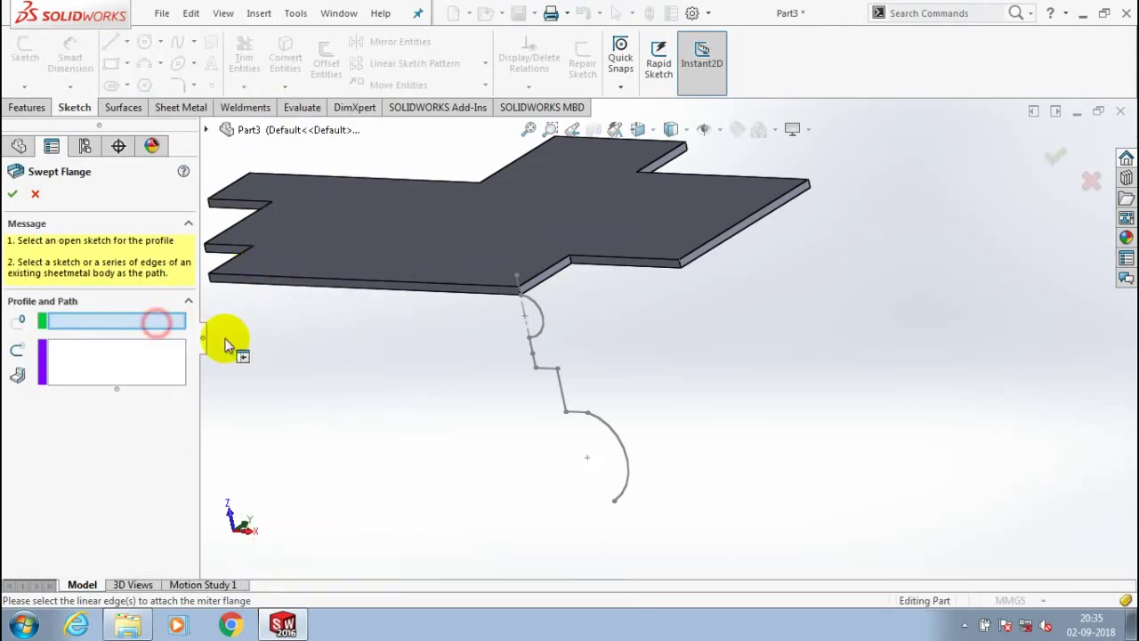
left_click(565, 399)
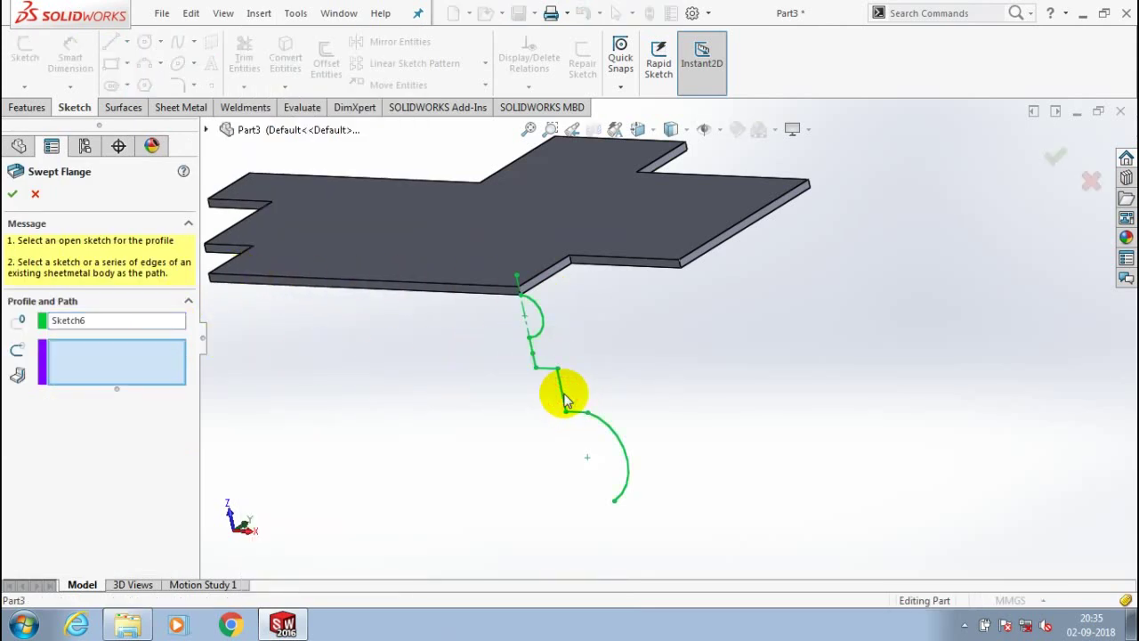
- Set the plate edge as the sweep path and accept Swept Flange1
left_click(112, 361)
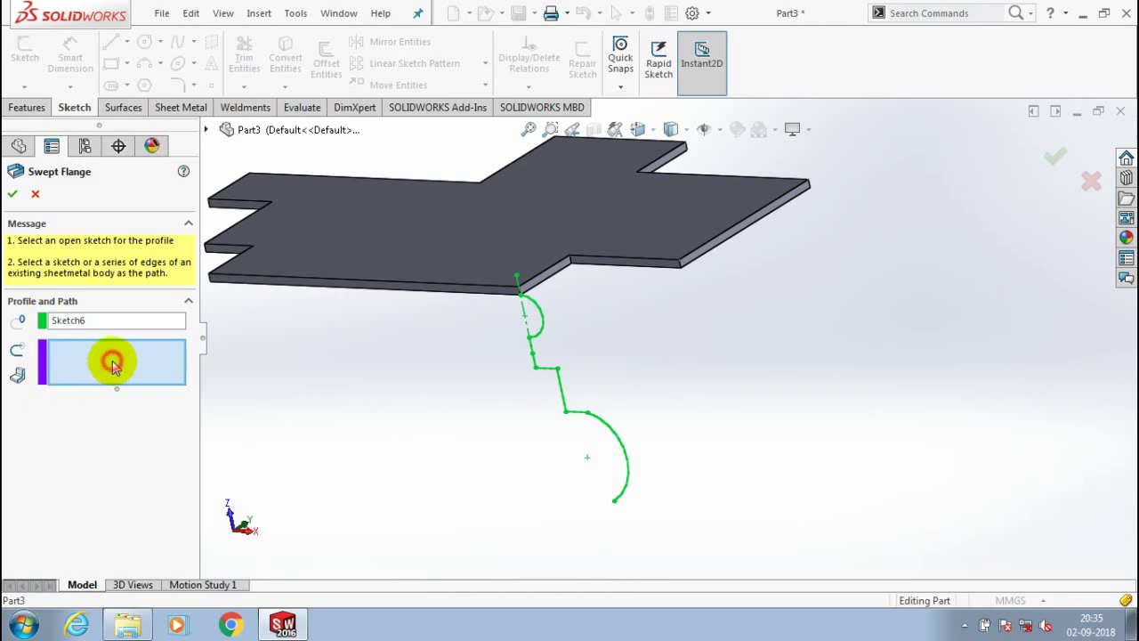
left_click(550, 281)
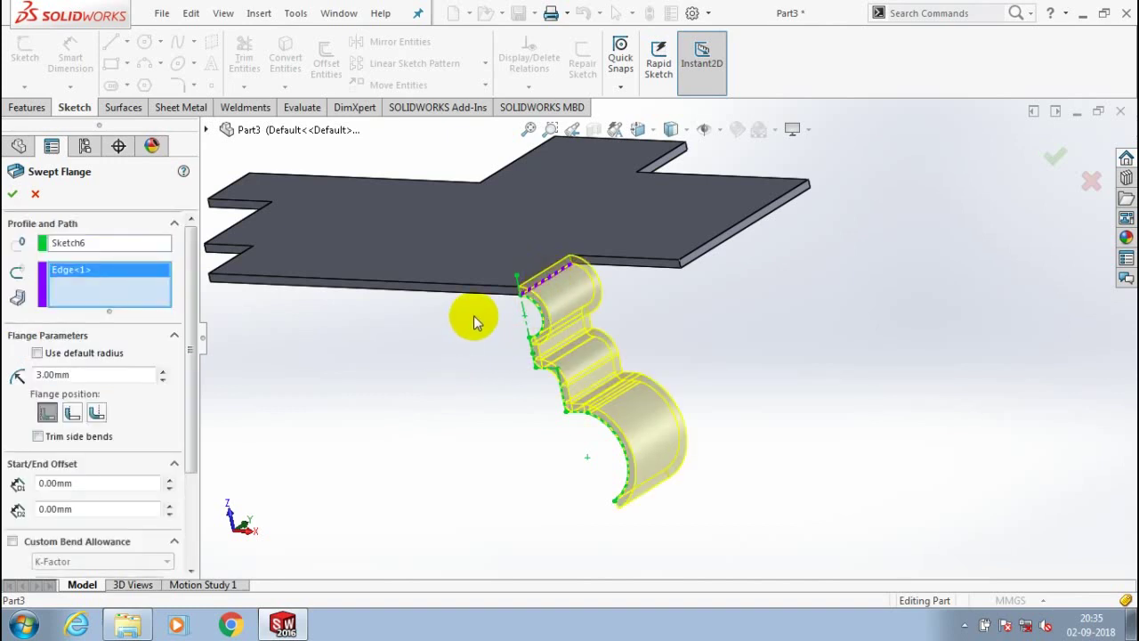
scroll(515, 279, "down", 2)
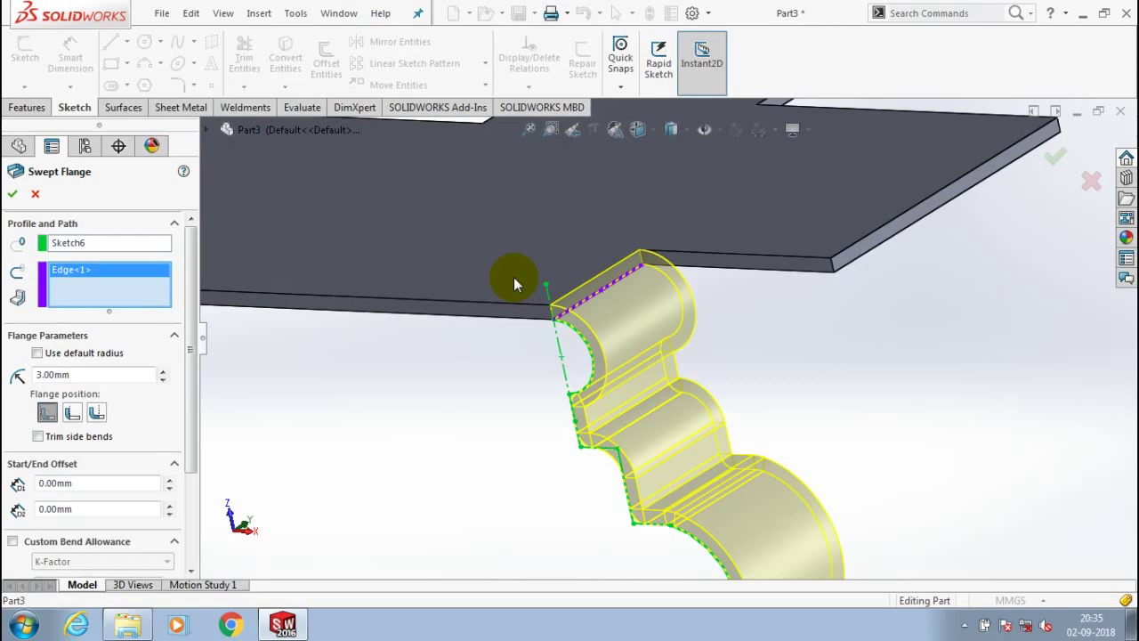
scroll(513, 277, "up", 1)
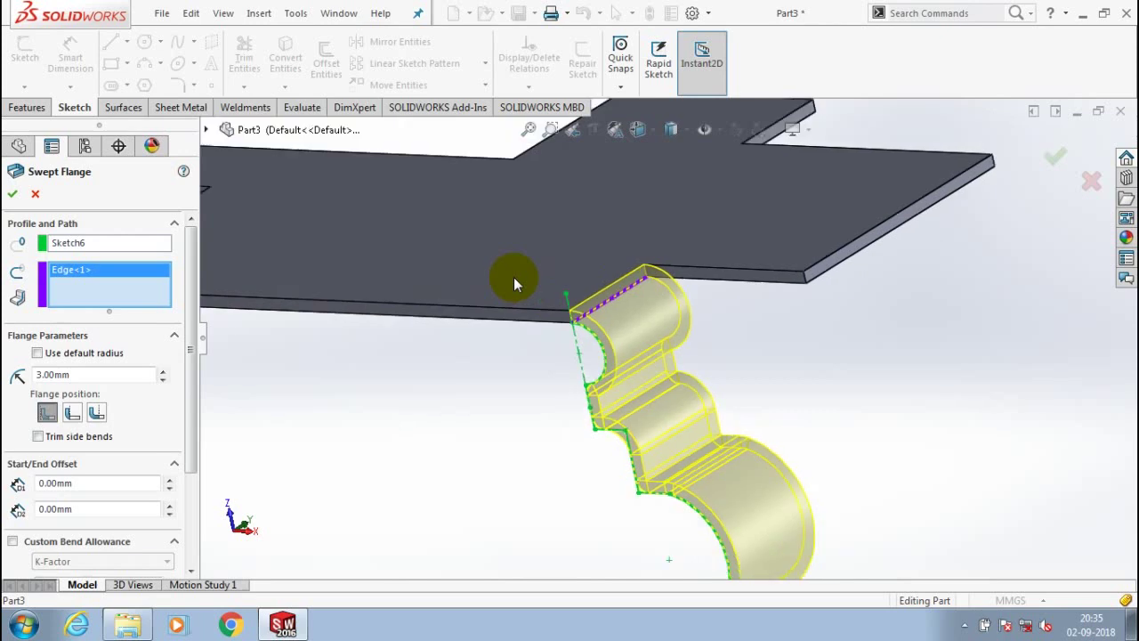
left_click(541, 324)
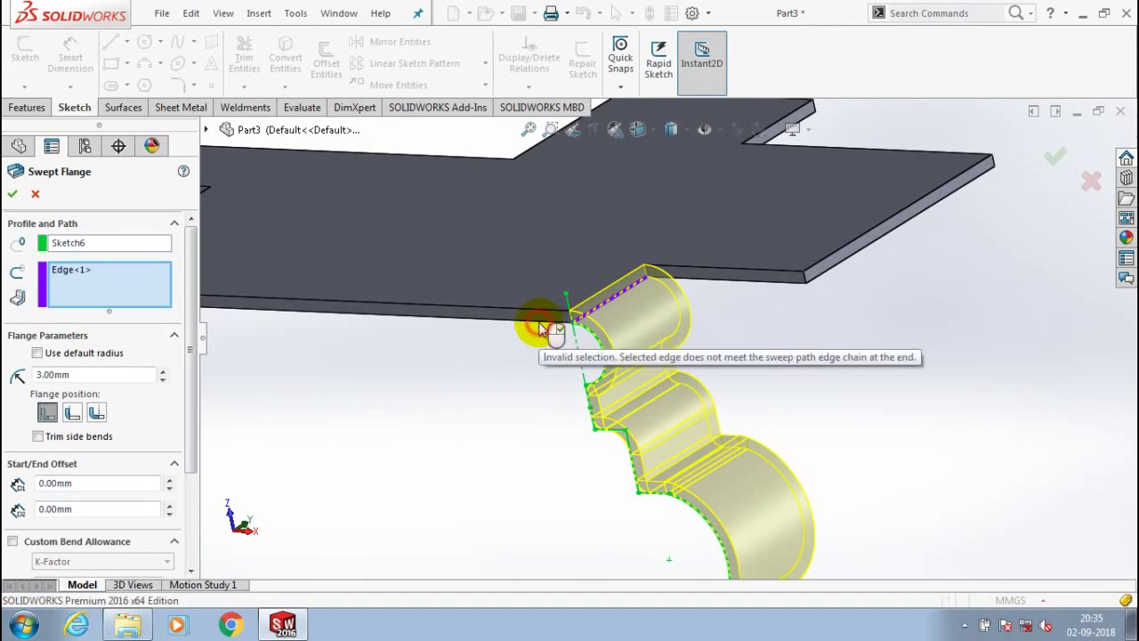
scroll(396, 313, "up", 3)
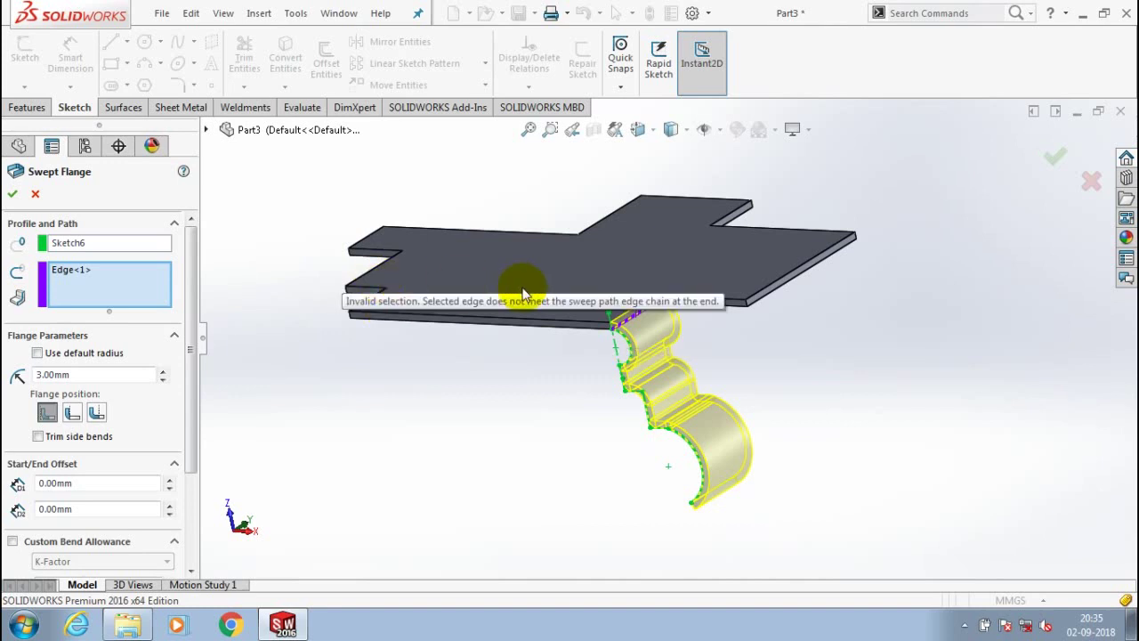
scroll(633, 356, "down", 3)
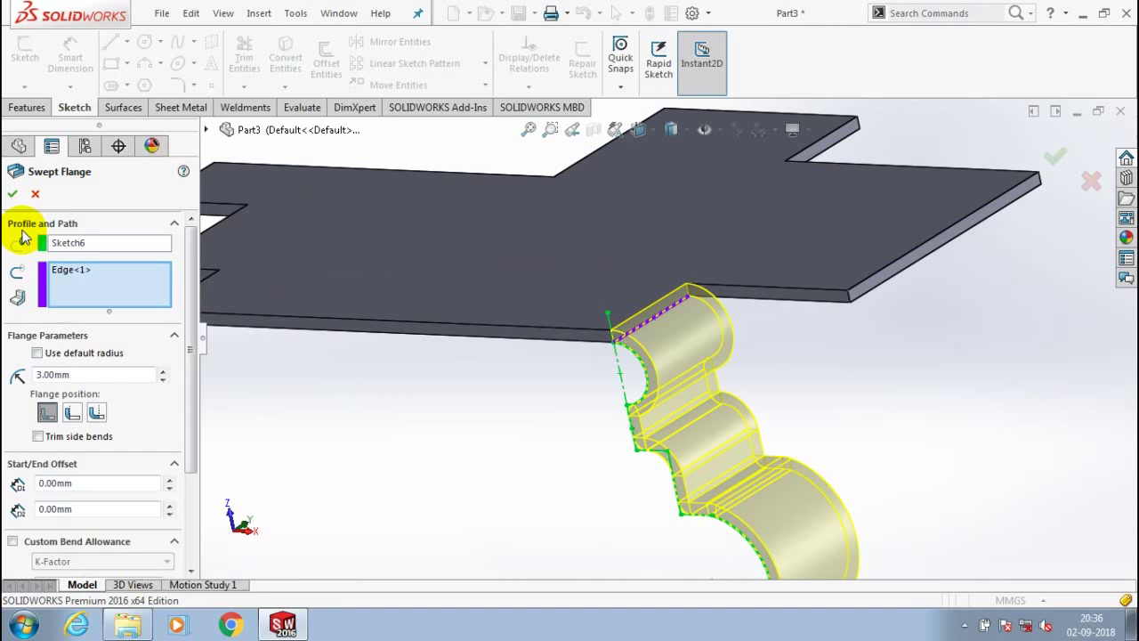
left_click(17, 194)
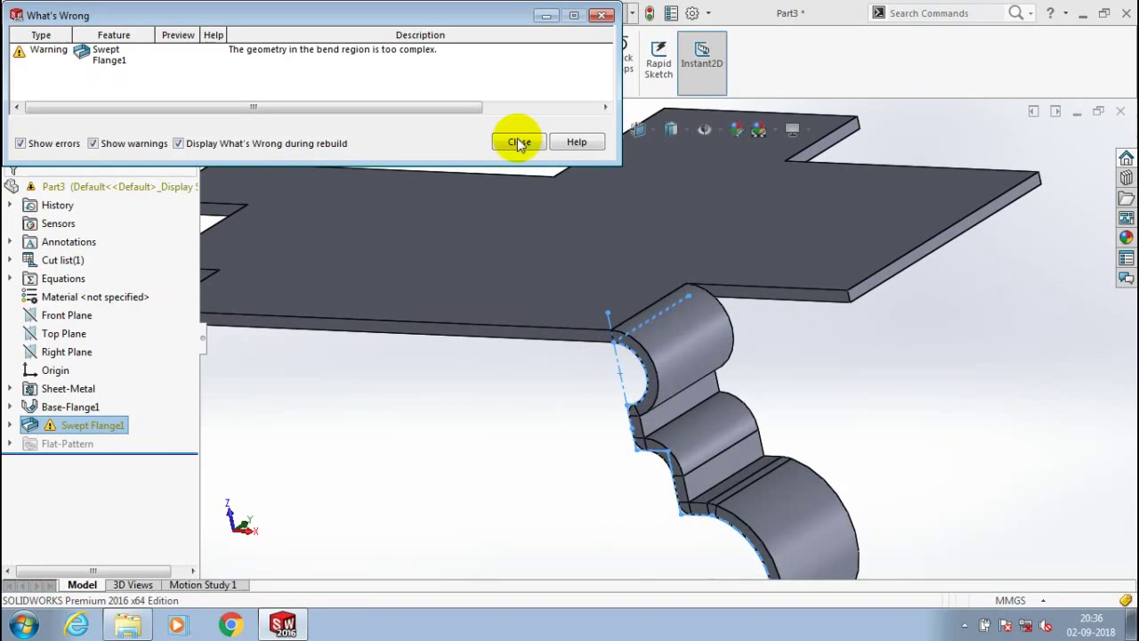
- Dismiss the rebuild warning and give Swept Flange1's body an orange appearance
left_click(519, 143)
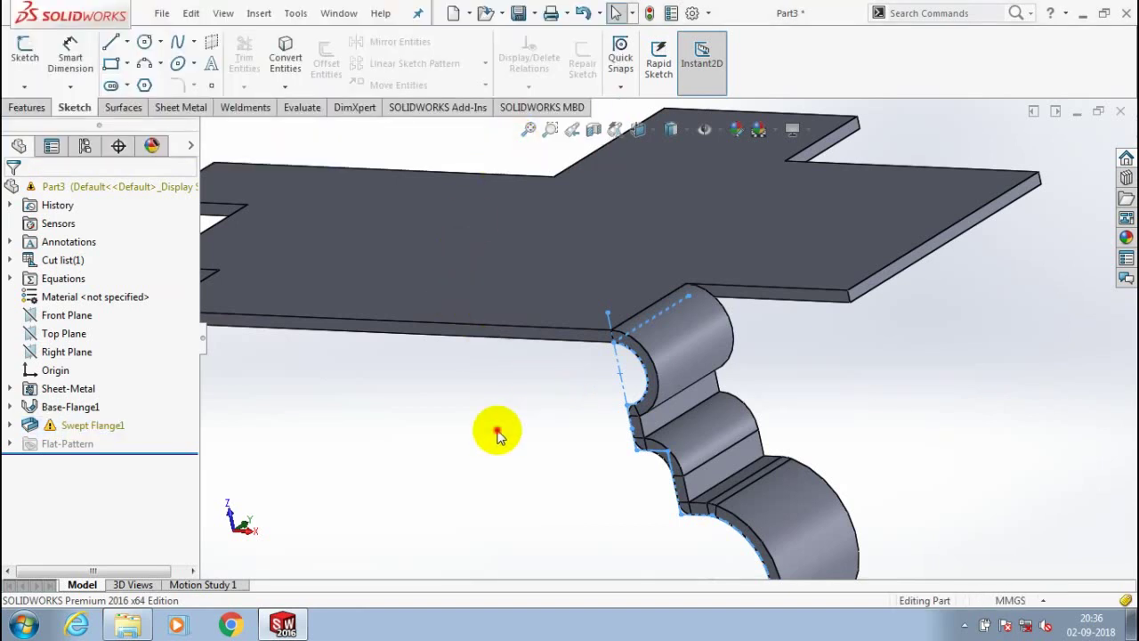
right_click(89, 433)
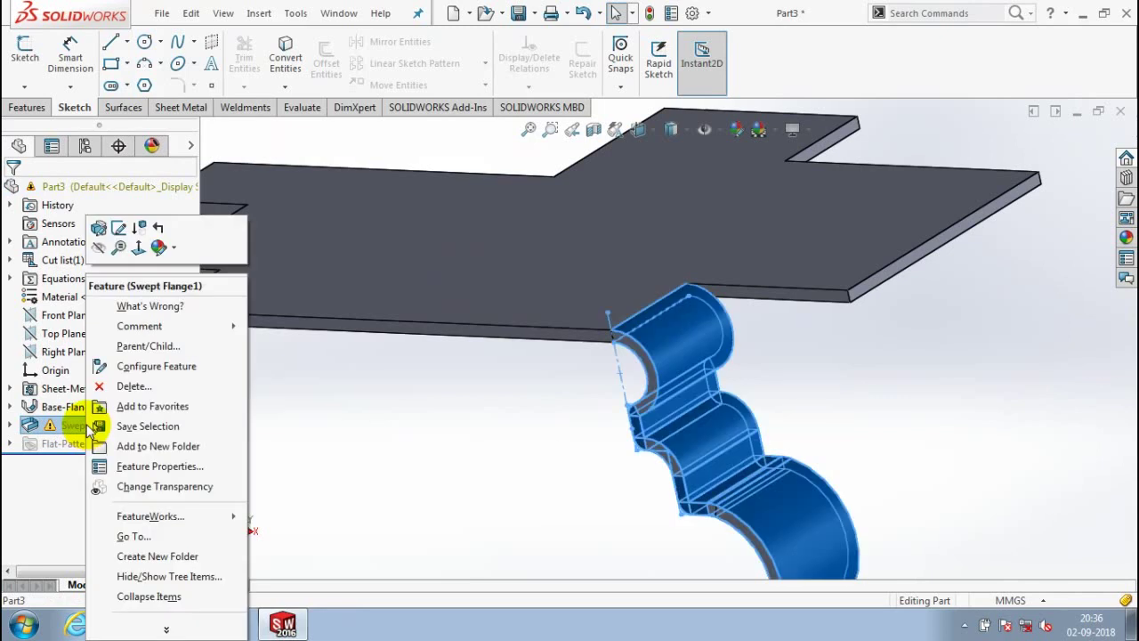
left_click(174, 253)
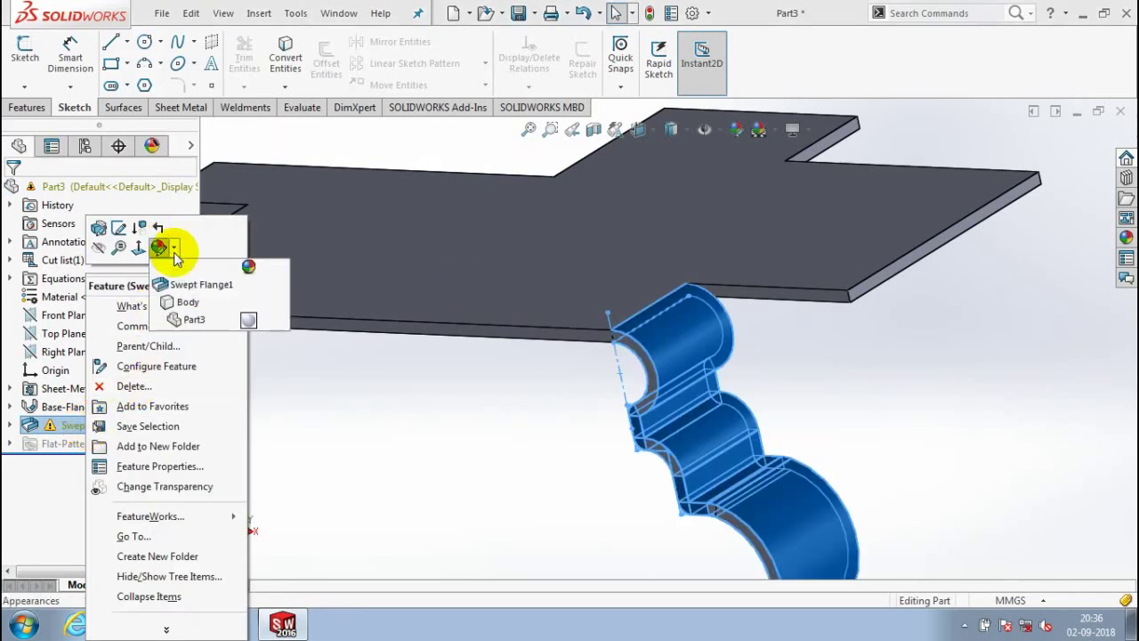
left_click(187, 303)
left_click(105, 534)
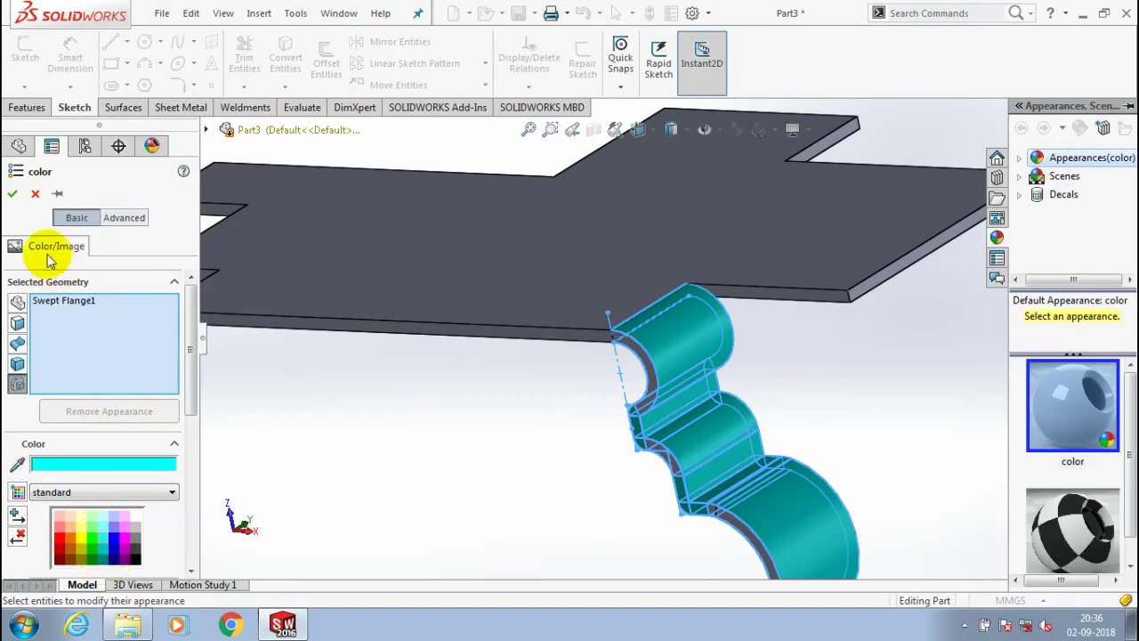
left_click(12, 193)
left_click(508, 432)
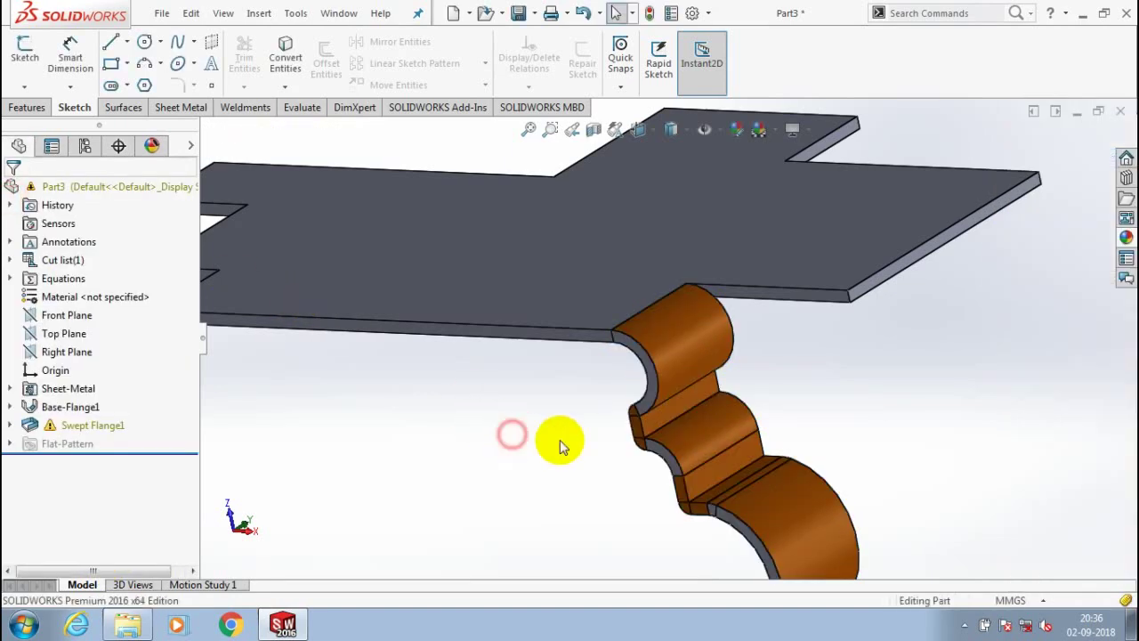
middle_click_drag(560, 445, 840, 302)
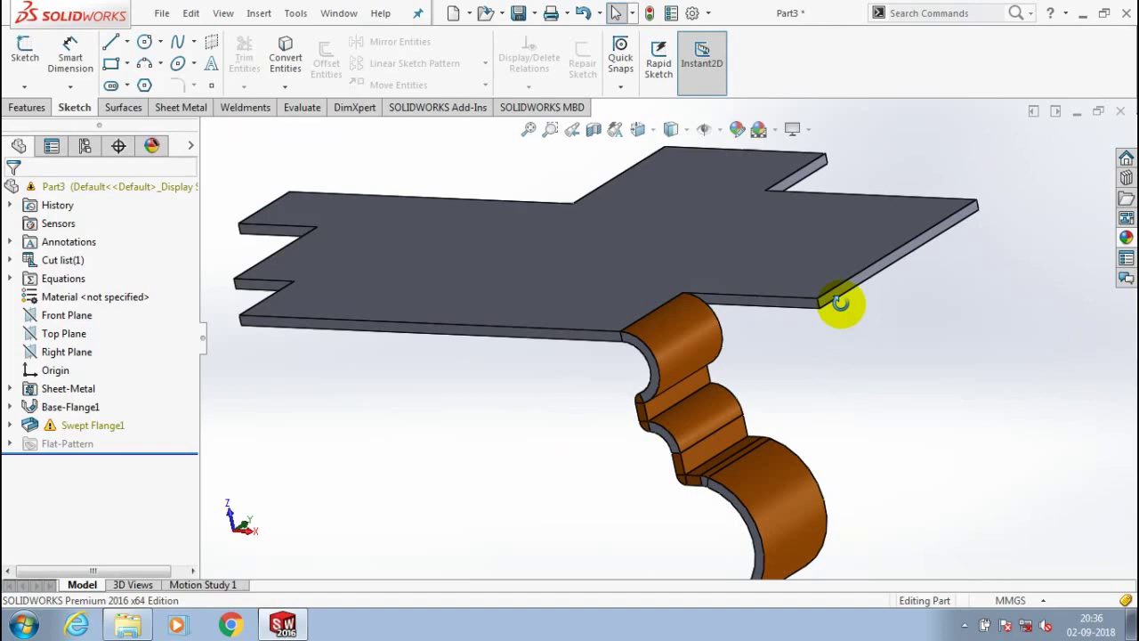